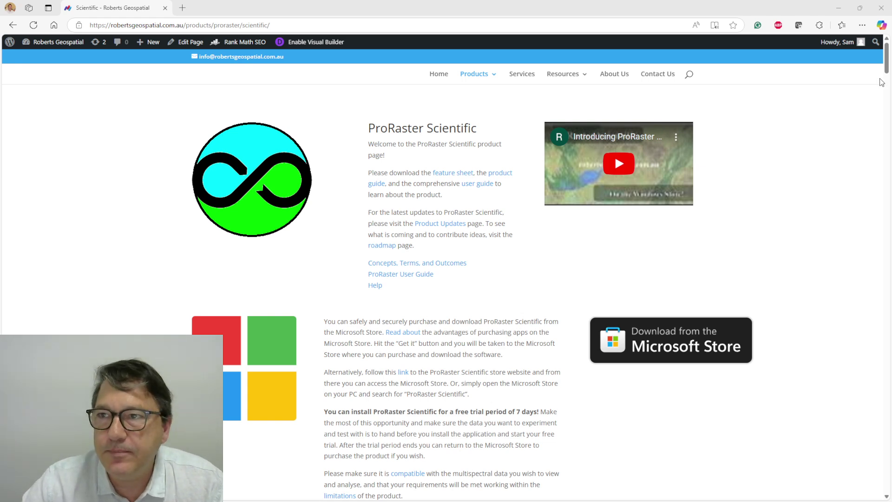
# Step: Create a new contour algorithm from the recent raster Ground_Tri50.mrr
pyautogui.click(838, 8)
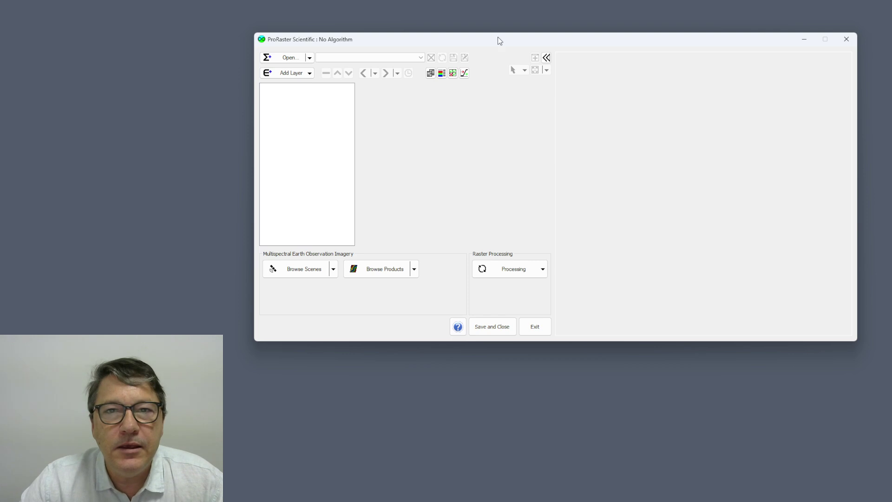
pyautogui.click(309, 58)
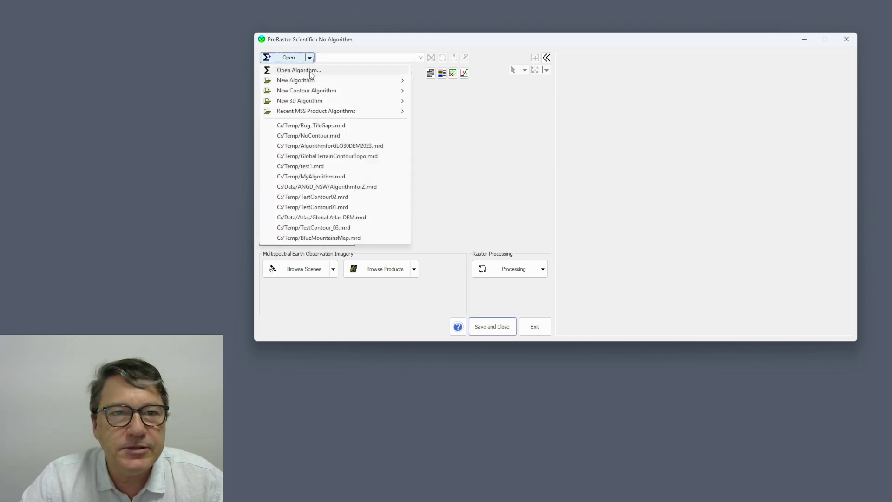
pyautogui.moveTo(361, 93)
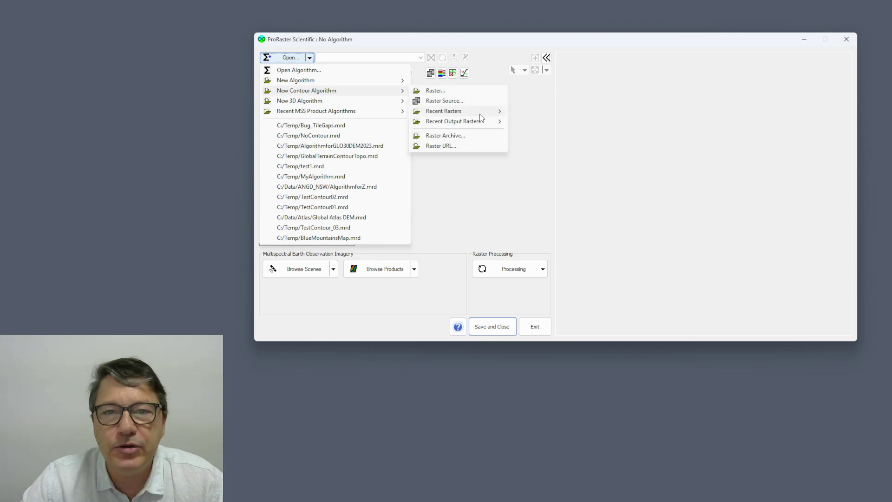
pyautogui.moveTo(479, 116)
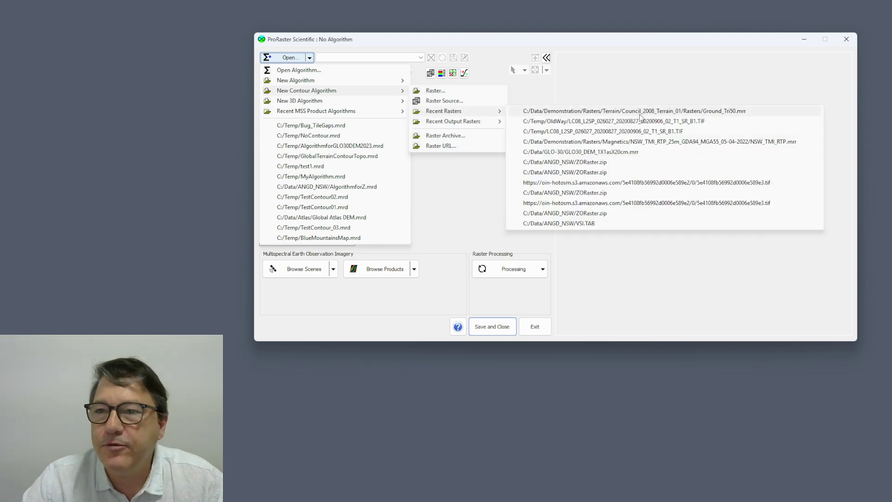
pyautogui.click(717, 112)
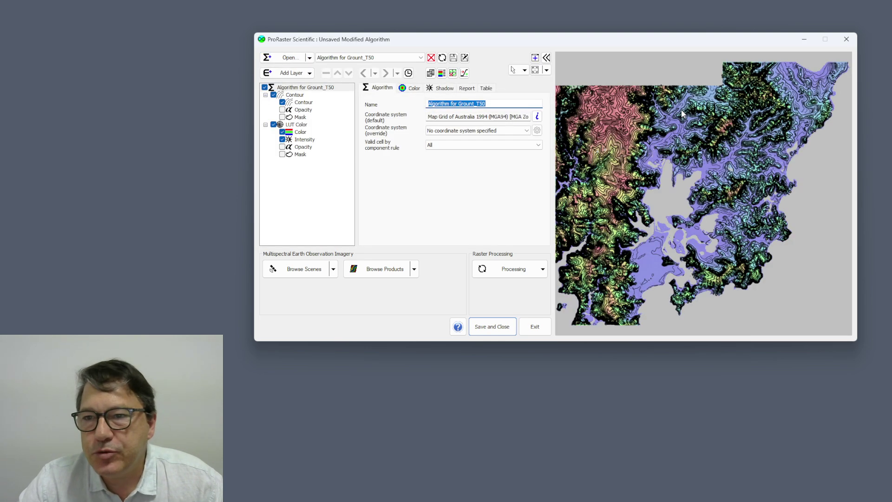
# Step: Undock the map into its own enlarged window on the right, with the main window moved left
pyautogui.click(535, 58)
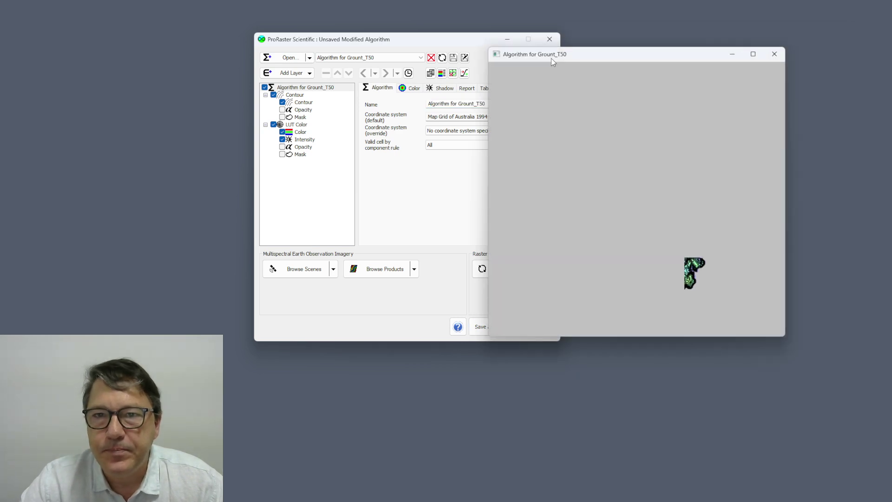
pyautogui.moveTo(551, 58); pyautogui.dragTo(436, 21)
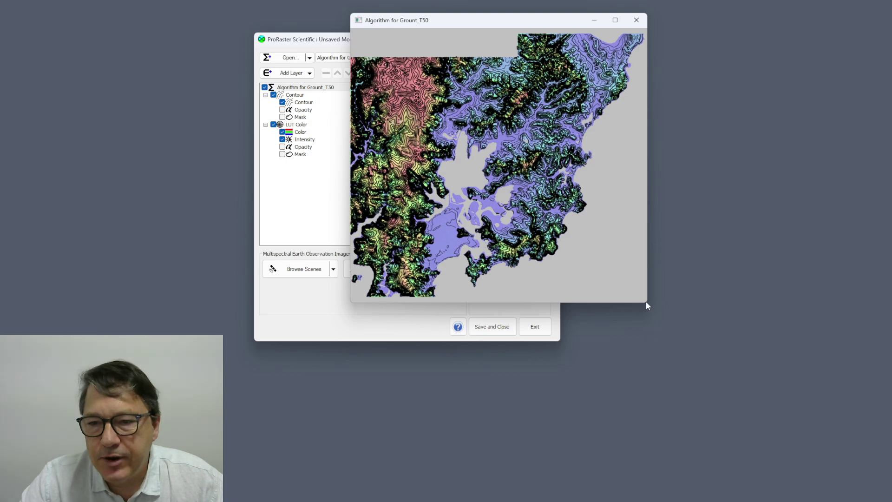
pyautogui.moveTo(647, 306); pyautogui.dragTo(881, 497)
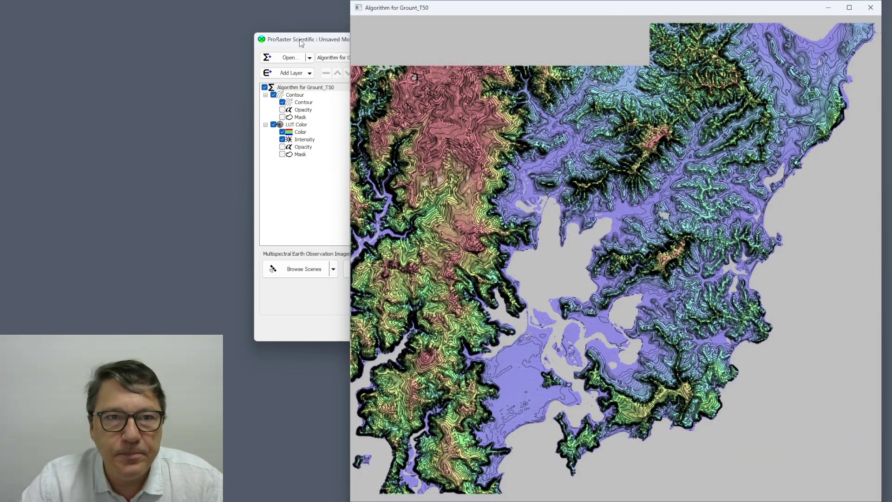
pyautogui.moveTo(301, 41); pyautogui.dragTo(88, 31)
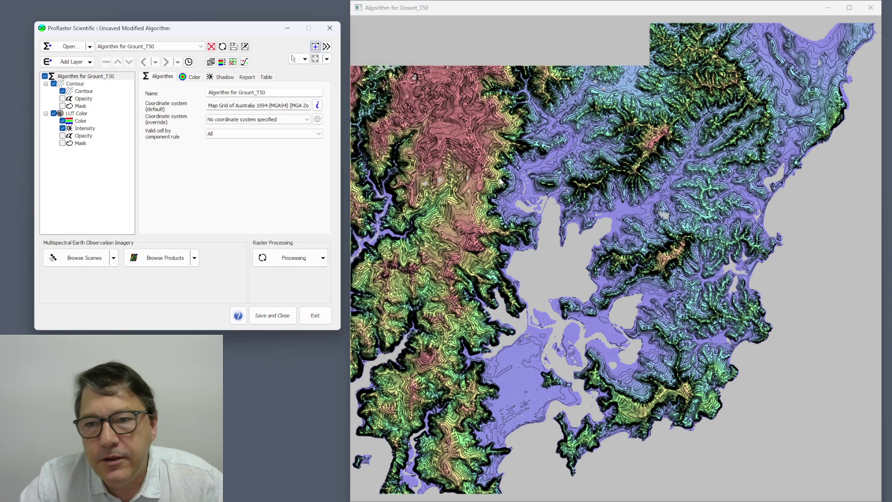
pyautogui.scroll(5, 670, 258)
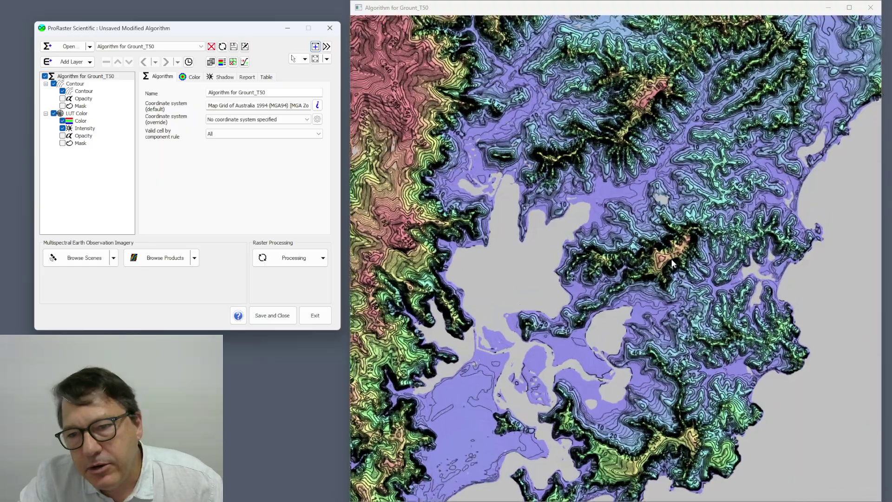
pyautogui.scroll(5, 659, 270)
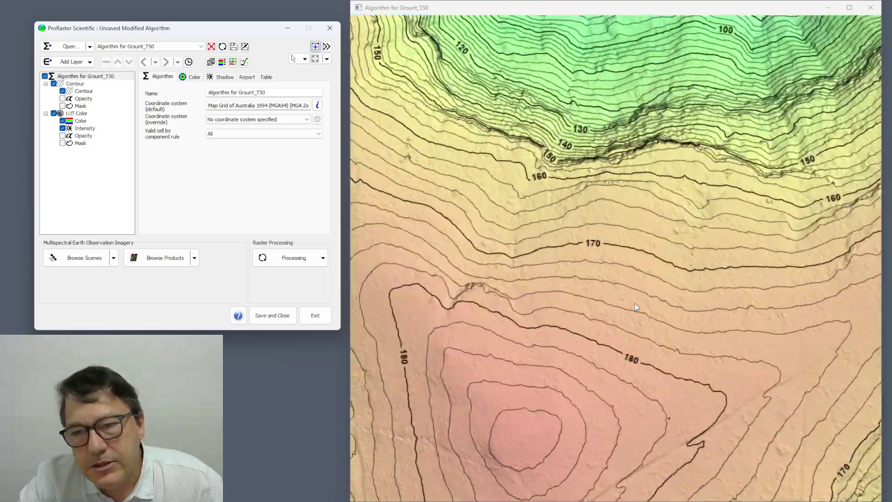
pyautogui.moveTo(634, 303); pyautogui.dragTo(674, 202)
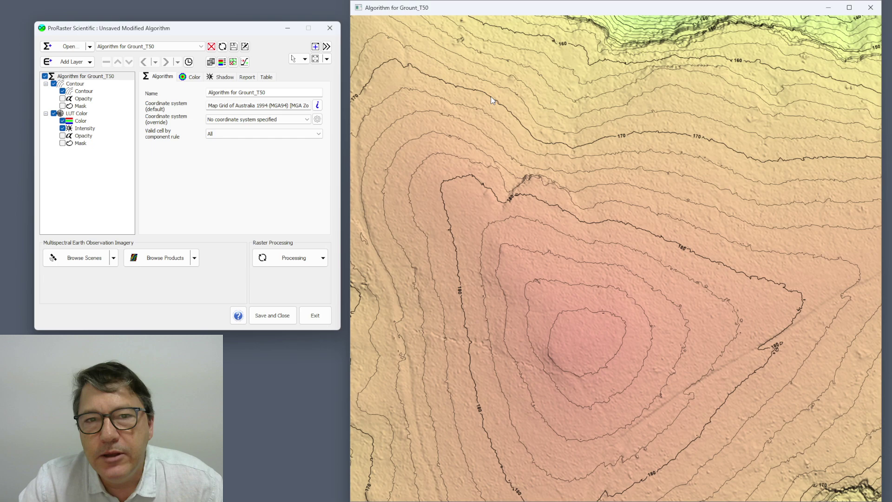
pyautogui.moveTo(491, 97); pyautogui.dragTo(577, 294)
pyautogui.moveTo(637, 230); pyautogui.dragTo(582, 313)
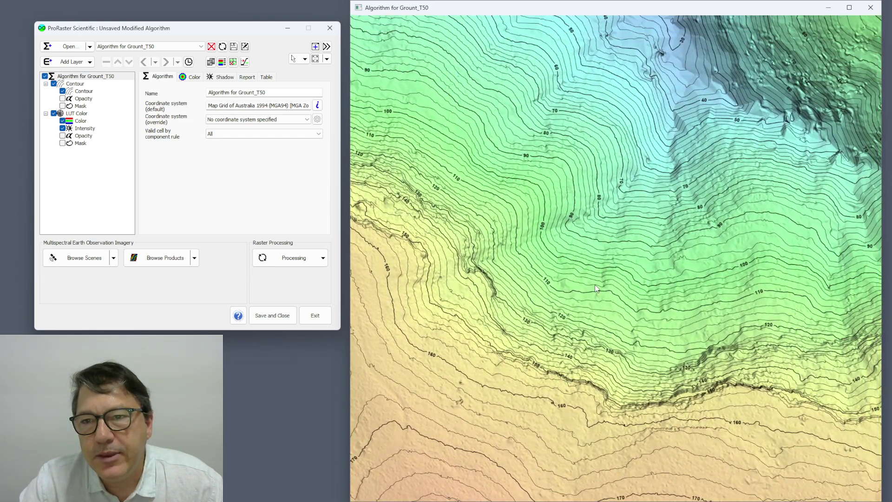
pyautogui.moveTo(592, 118); pyautogui.dragTo(551, 319)
pyautogui.scroll(-3, 581, 308)
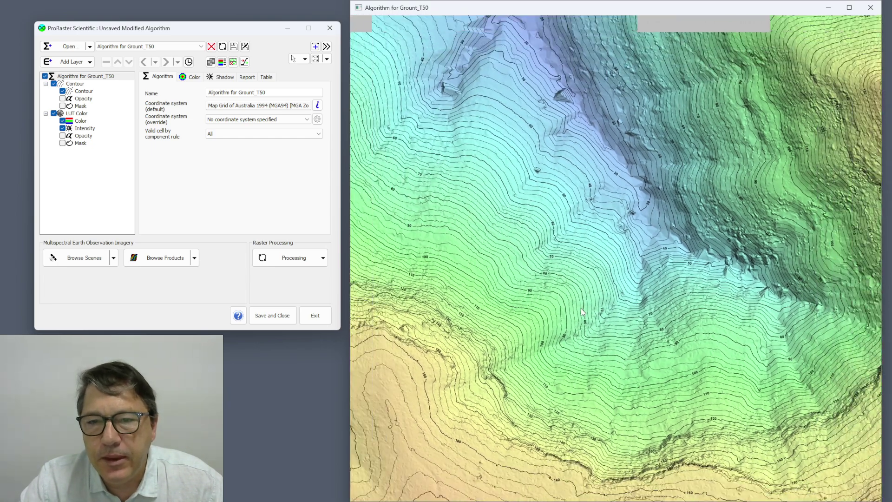
pyautogui.moveTo(498, 371); pyautogui.dragTo(591, 159)
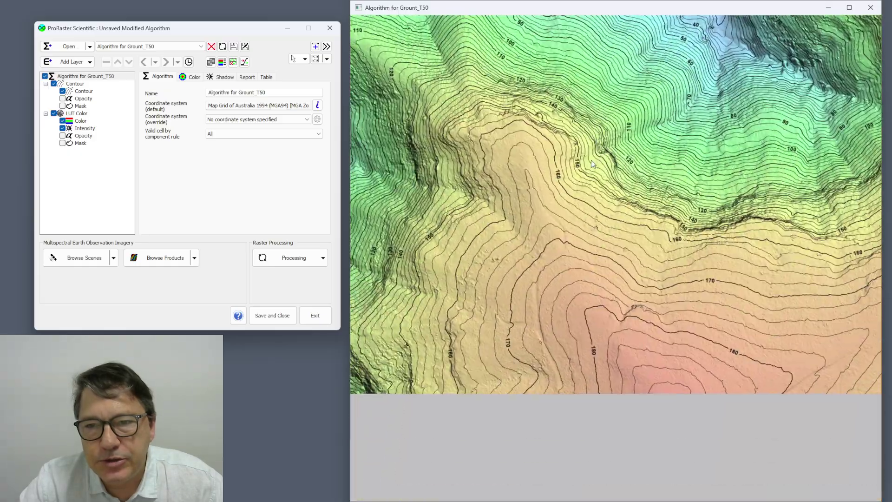
pyautogui.scroll(-3, 575, 198)
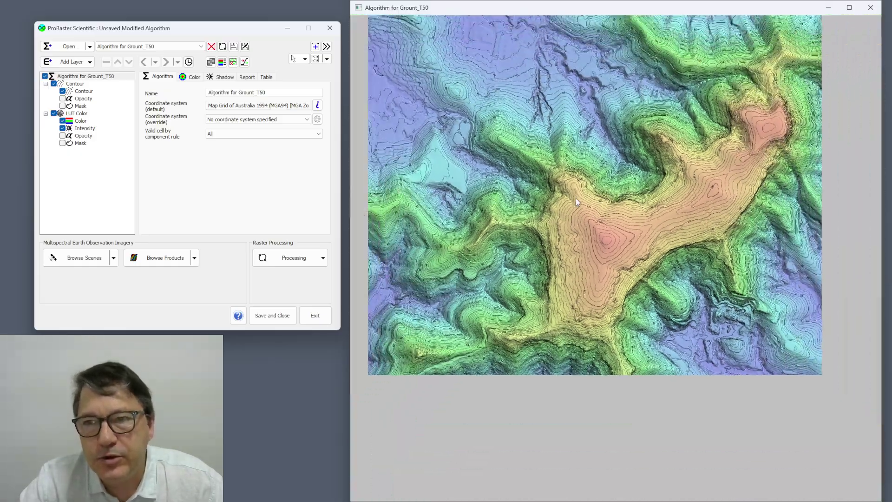
pyautogui.scroll(-1, 565, 241)
pyautogui.scroll(-4, 565, 245)
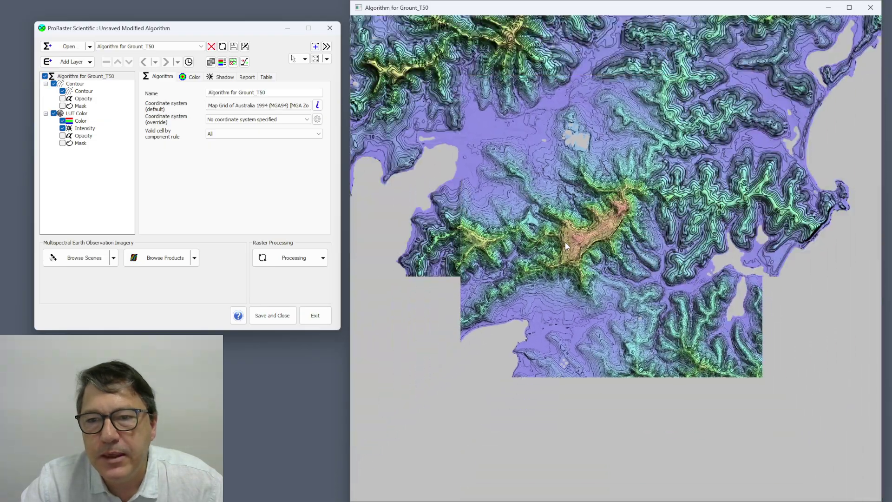
pyautogui.scroll(3, 565, 245)
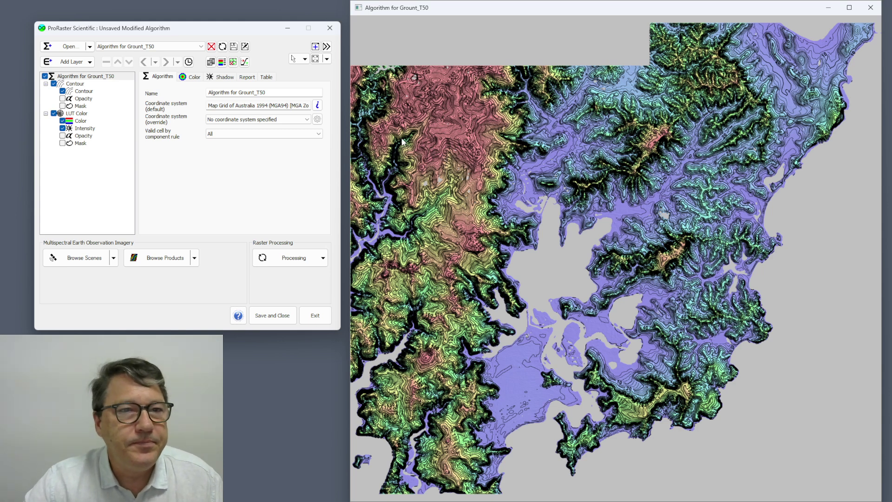
# Step: Open the Color Table Editor and preview recent tables and the Pseudocolor system ramp
pyautogui.click(222, 63)
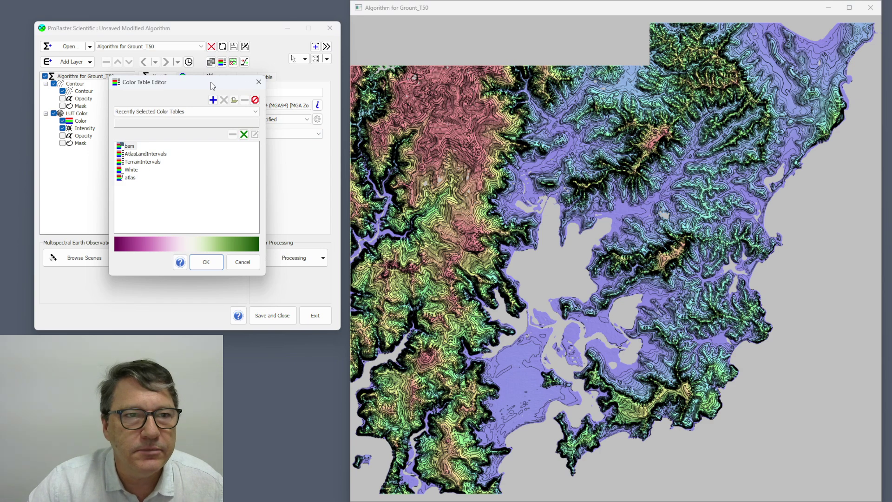
pyautogui.moveTo(204, 83); pyautogui.dragTo(367, 115)
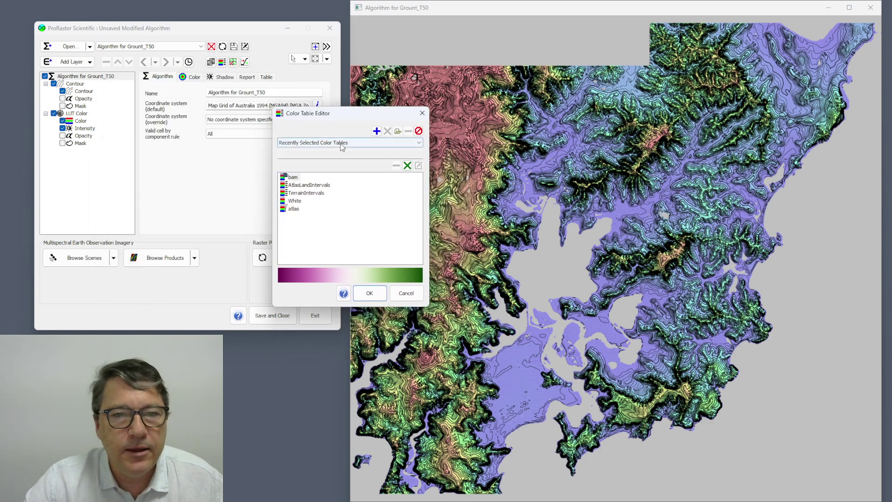
pyautogui.click(352, 143)
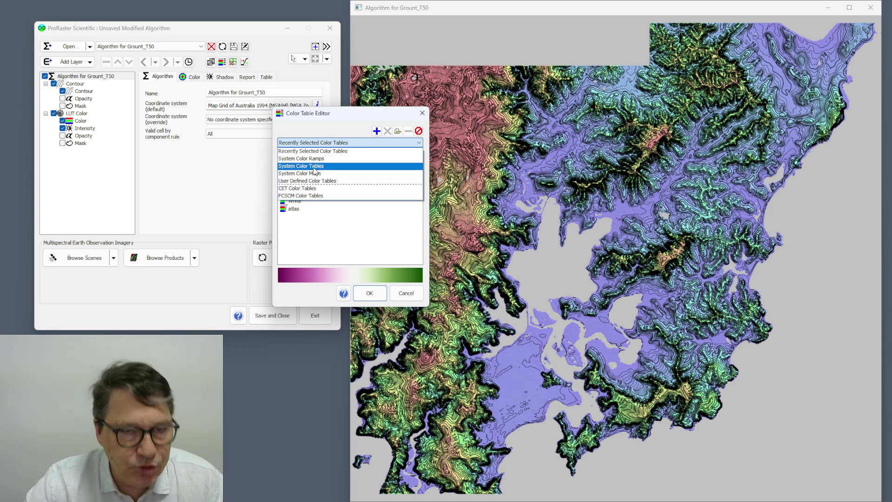
pyautogui.click(317, 151)
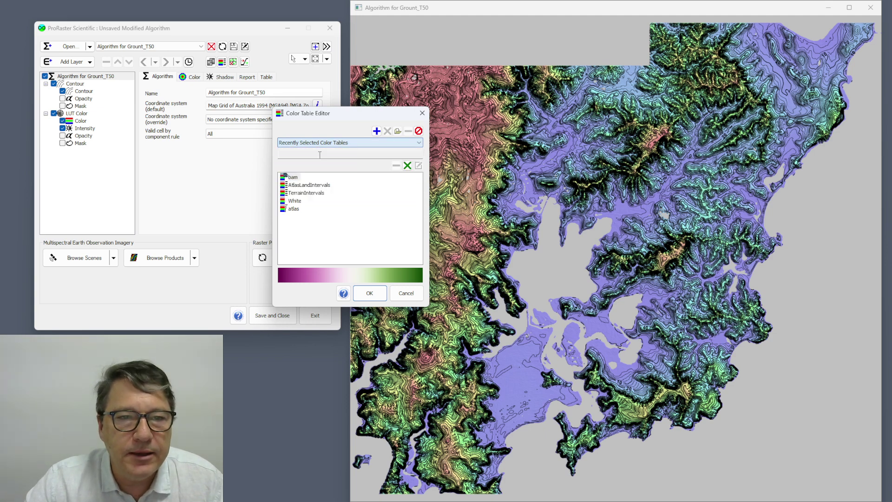
pyautogui.click(318, 142)
pyautogui.click(316, 158)
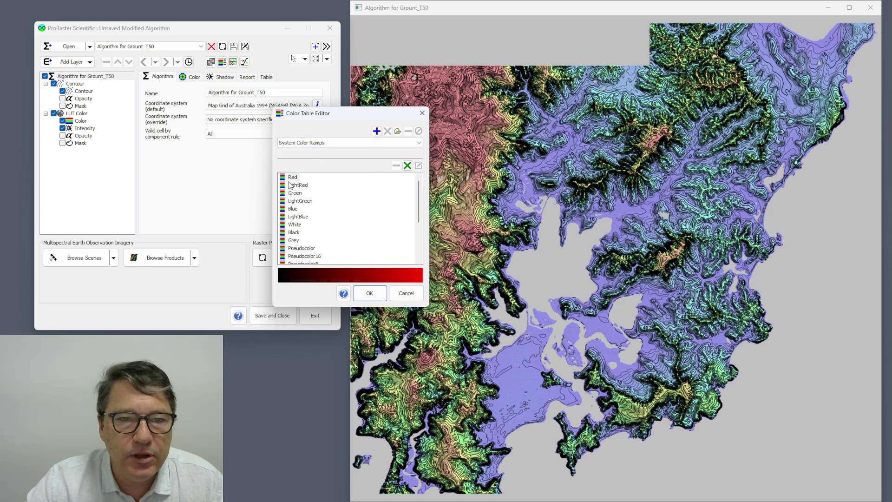
pyautogui.scroll(-2, 327, 233)
pyautogui.click(314, 203)
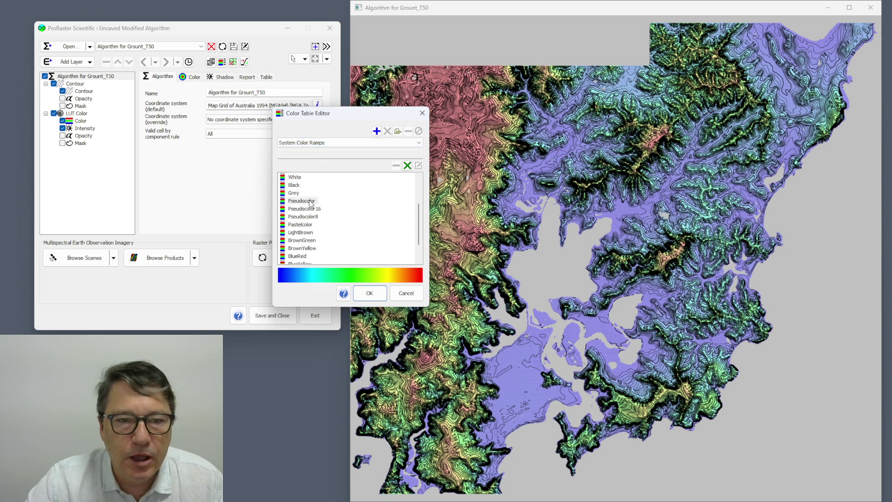
pyautogui.scroll(-1, 319, 227)
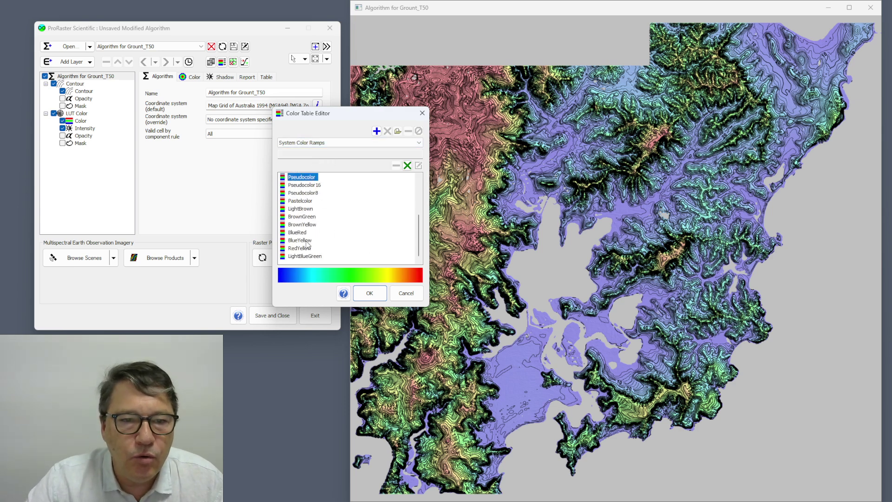
# Step: Select atlas_land_bsl from the System Color Maps category
pyautogui.click(328, 143)
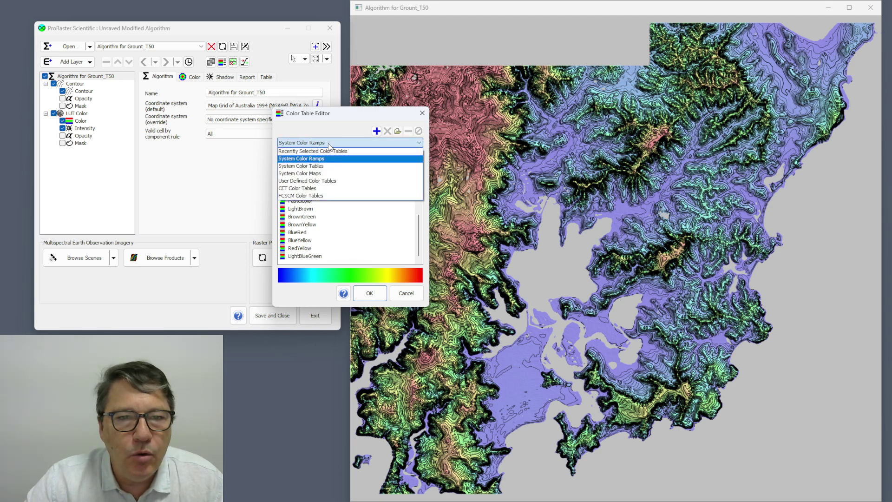
pyautogui.click(311, 173)
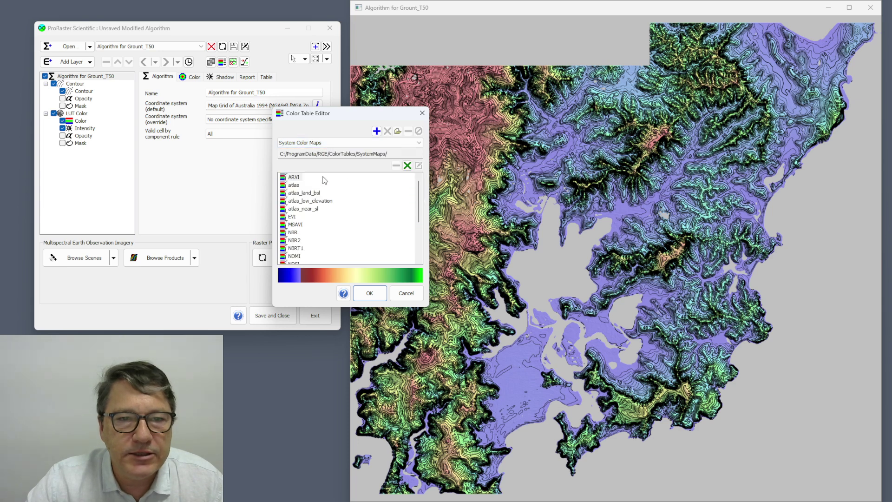
pyautogui.click(298, 186)
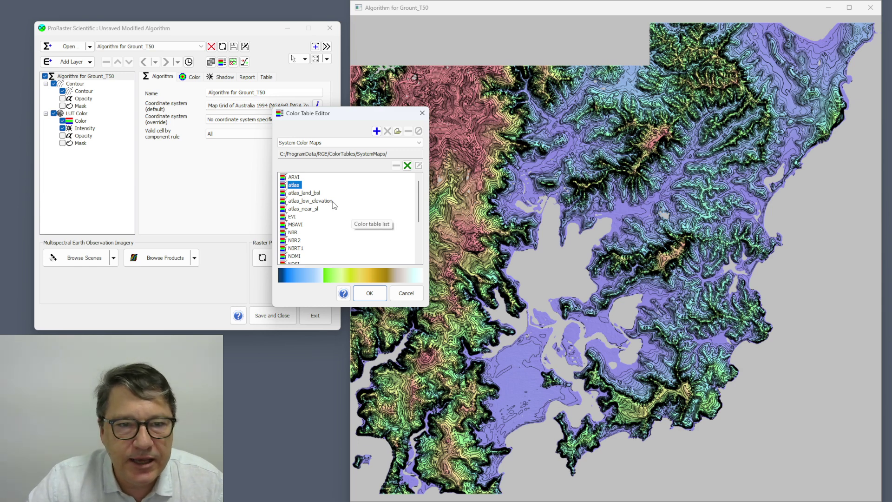
pyautogui.click(311, 192)
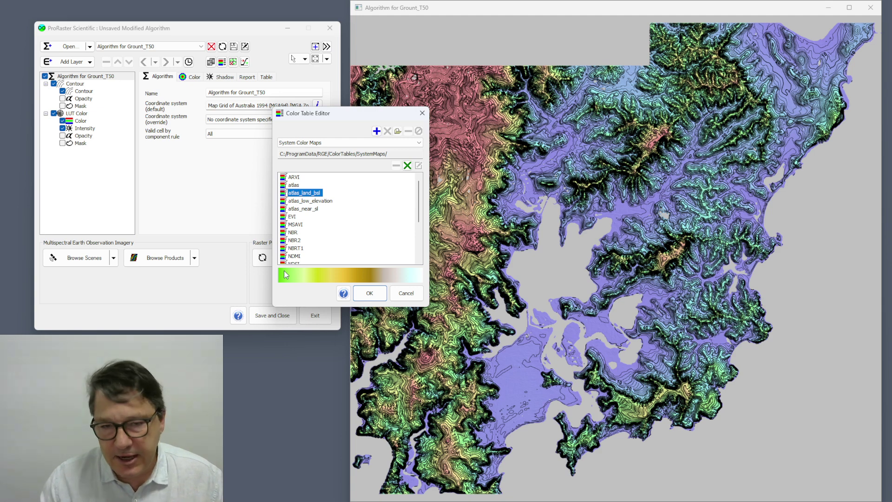
# Step: Copy atlas_land_bsl into a new plain look-up table named atlas_continous_color
pyautogui.click(407, 165)
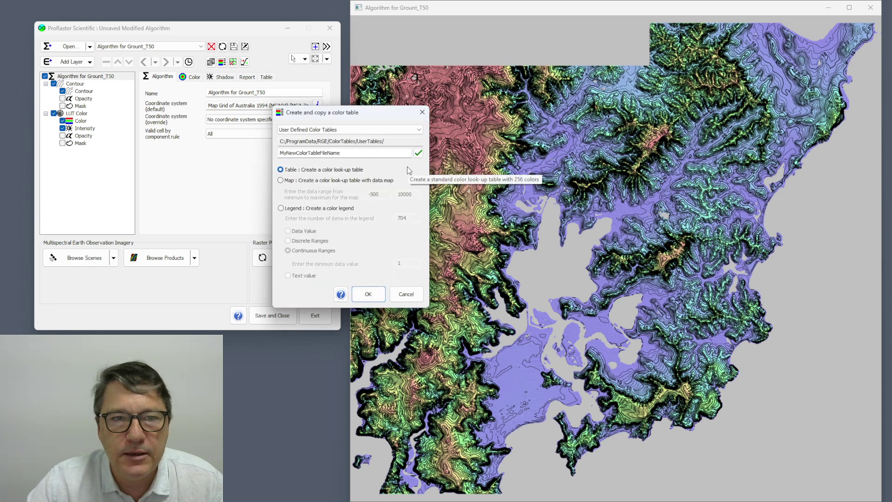
pyautogui.moveTo(348, 113); pyautogui.dragTo(404, 130)
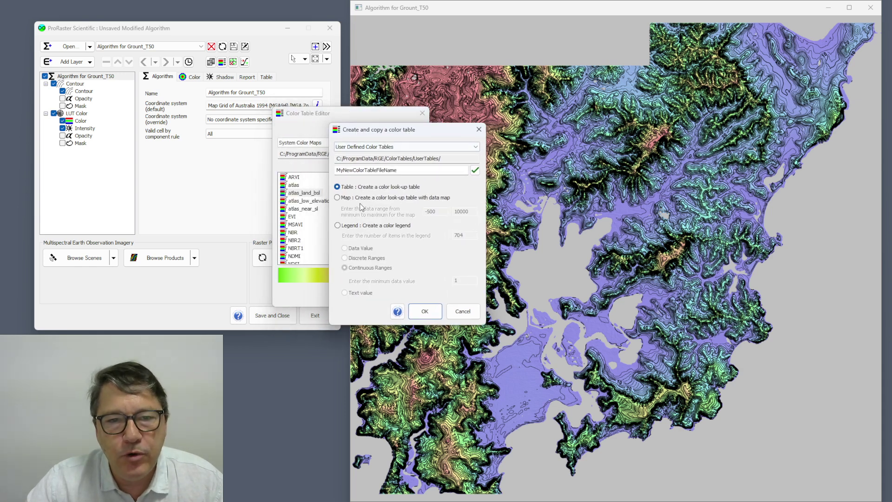
pyautogui.click(359, 225)
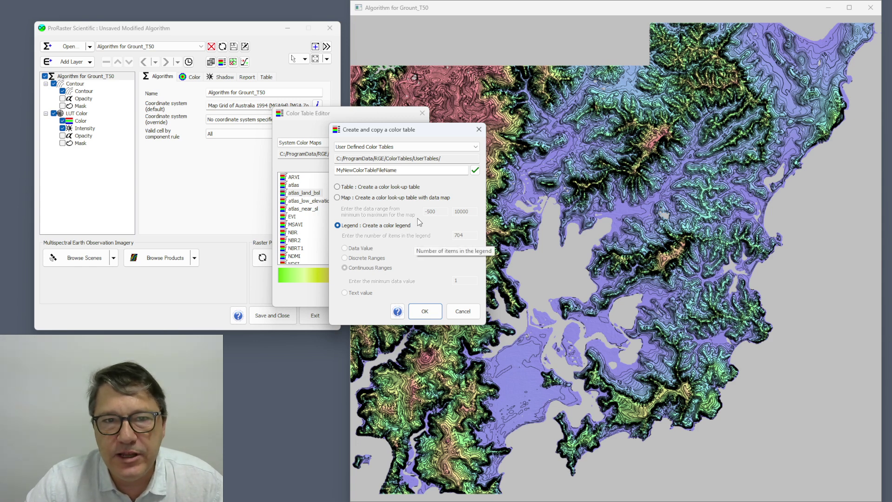
pyautogui.click(336, 187)
pyautogui.doubleClick(428, 169)
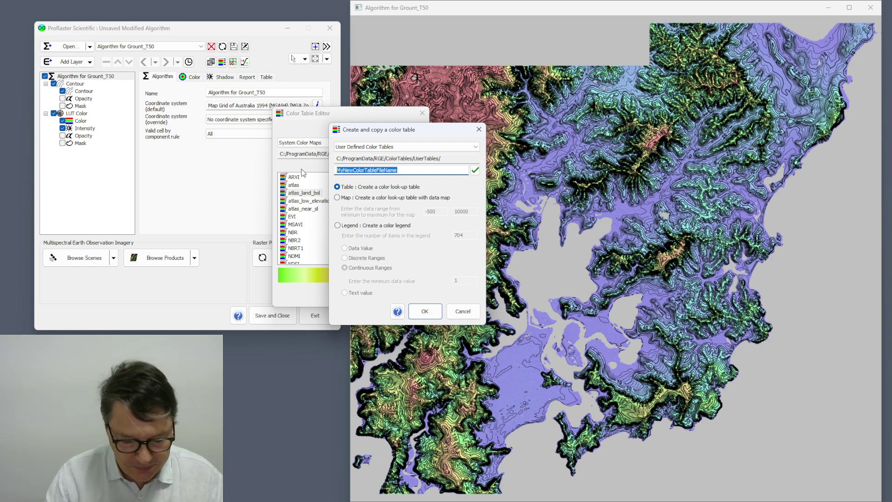
pyautogui.write('atlas_te')
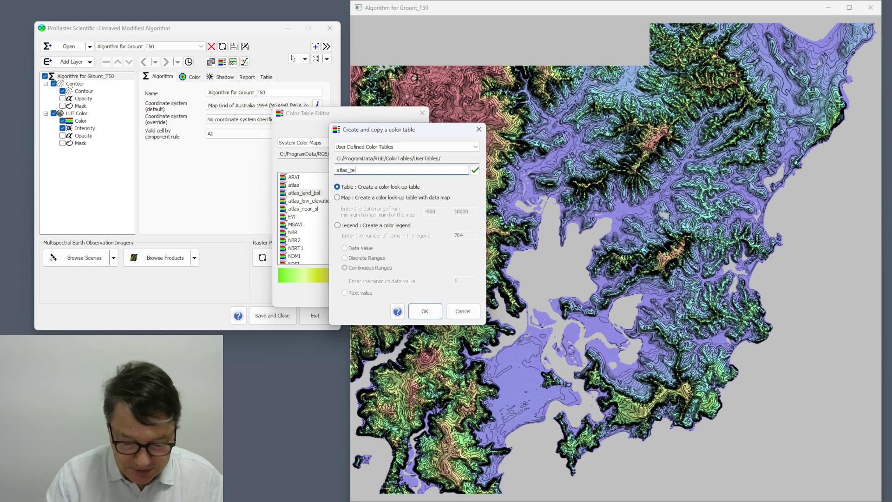
pyautogui.press('BackSpace')
pyautogui.press('BackSpace')
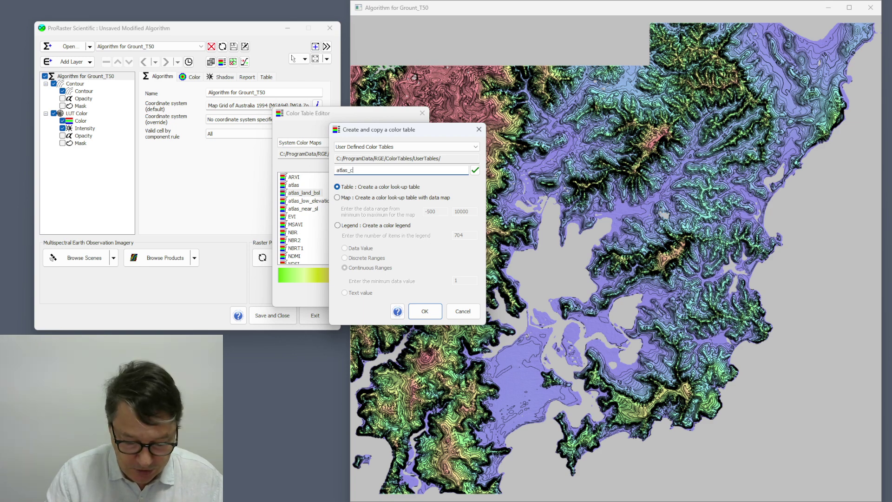
pyautogui.write('ontinous_color')
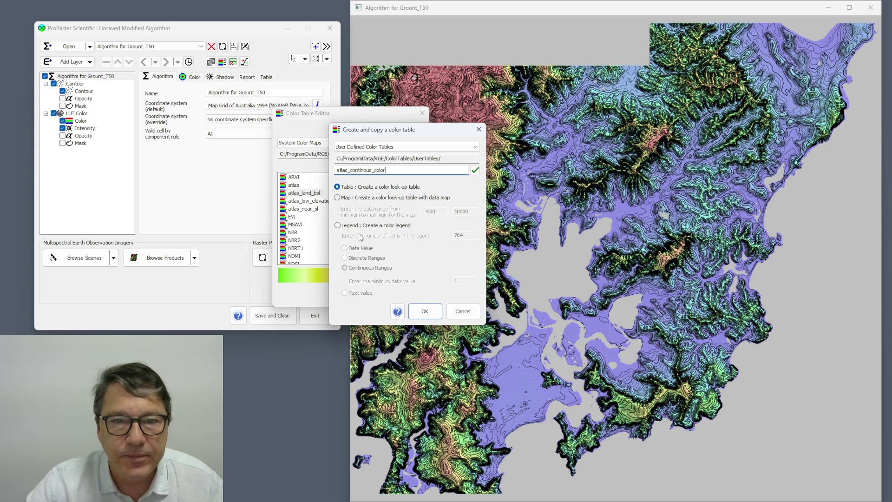
pyautogui.click(425, 311)
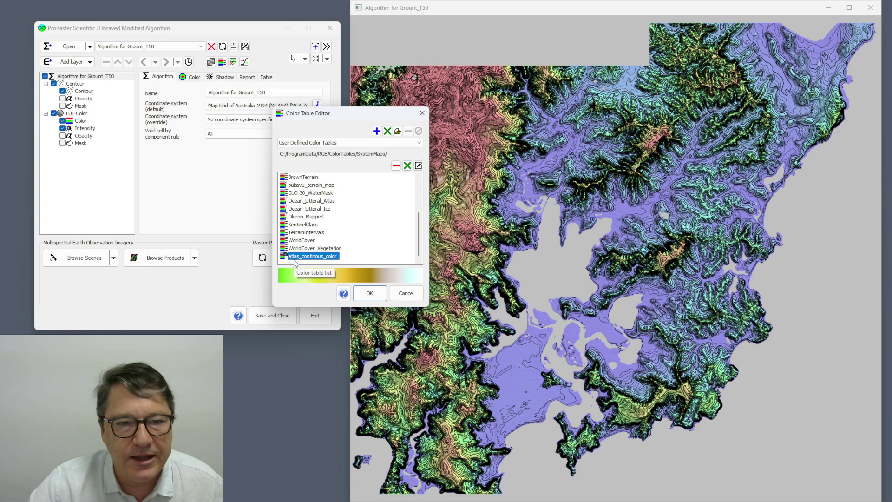
# Step: Make a Continuous Ranges legend 'CentralCoastColorMap' with 16 items and minimum value -20
pyautogui.click(408, 166)
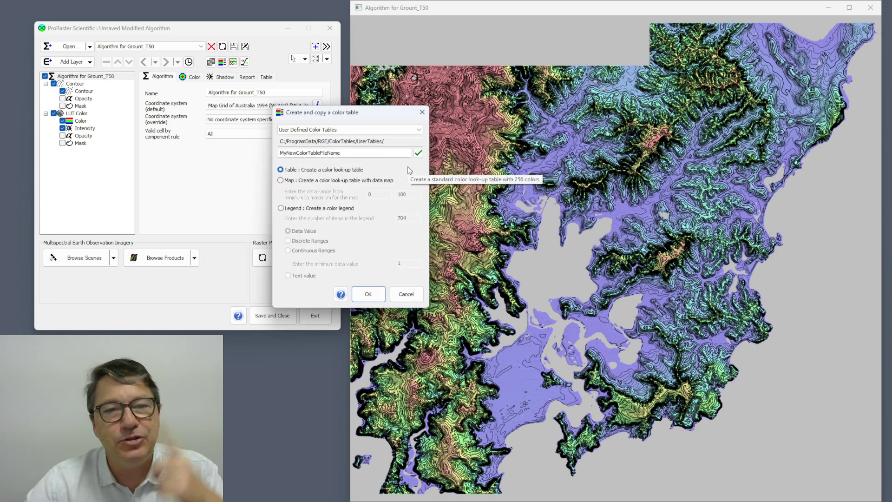
pyautogui.click(324, 208)
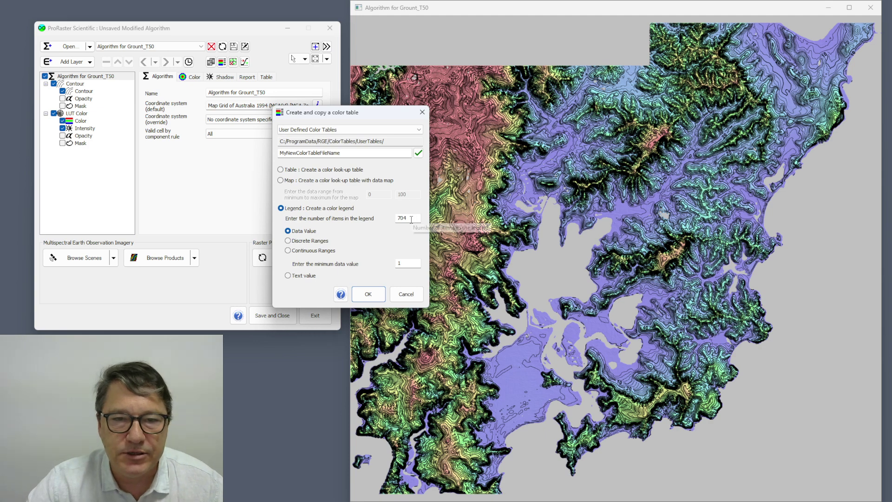
pyautogui.moveTo(413, 218); pyautogui.dragTo(371, 210)
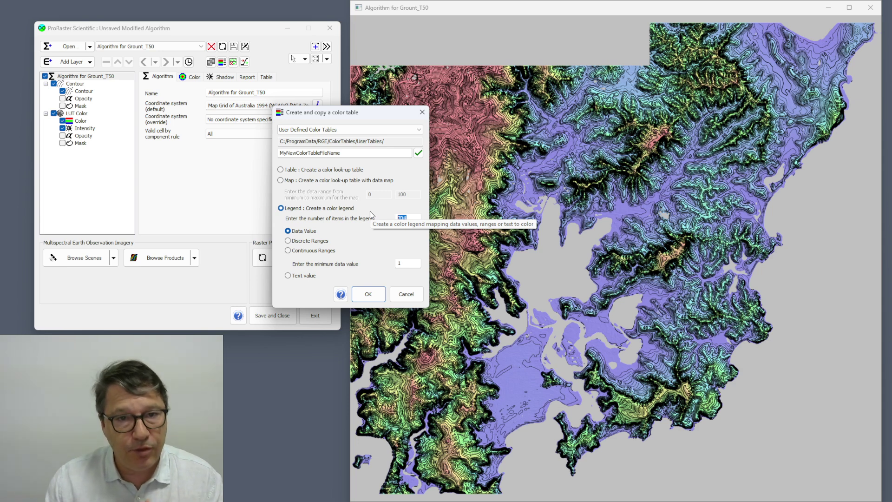
pyautogui.write('16')
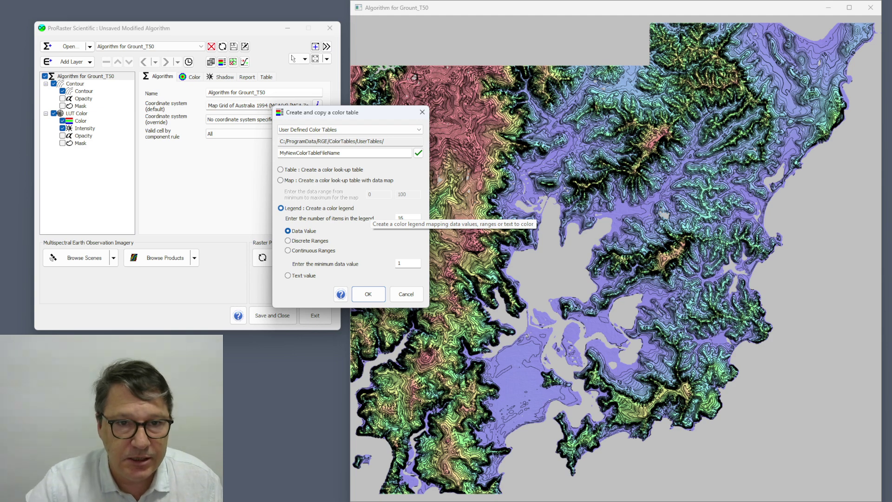
pyautogui.click(312, 251)
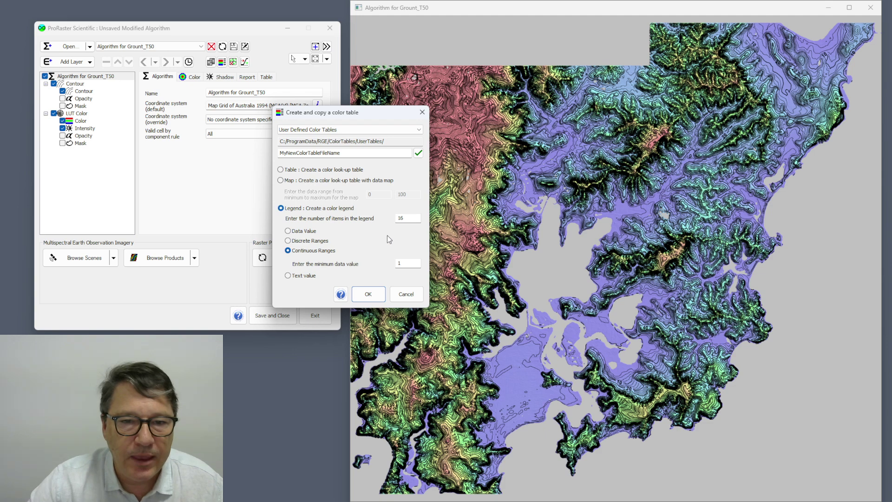
pyautogui.doubleClick(399, 263)
pyautogui.write('-20')
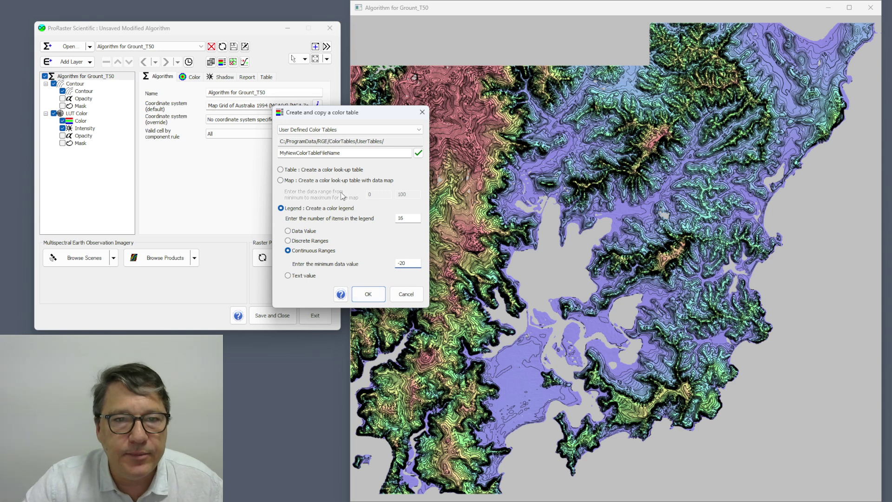
pyautogui.doubleClick(346, 153)
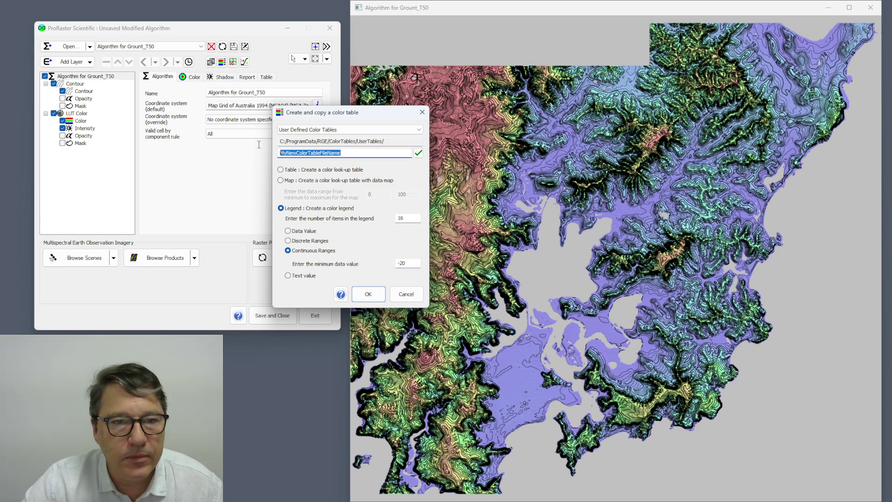
pyautogui.write('CentralCo')
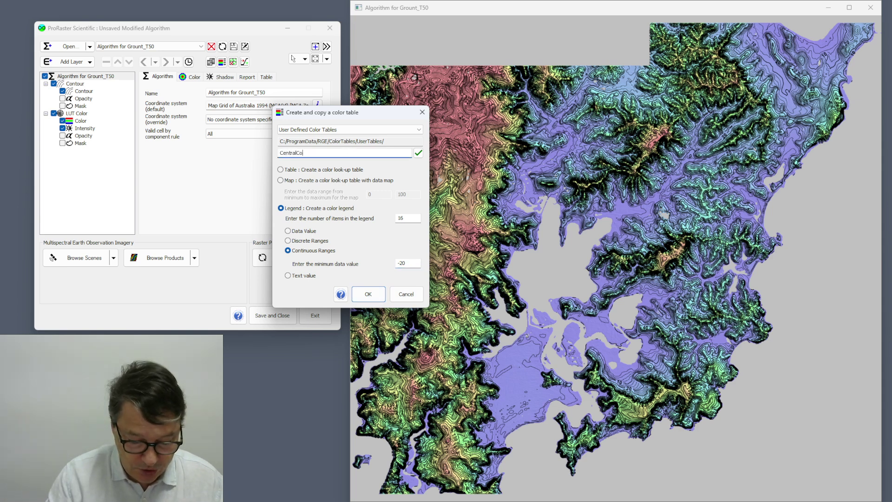
pyautogui.write('astColor')
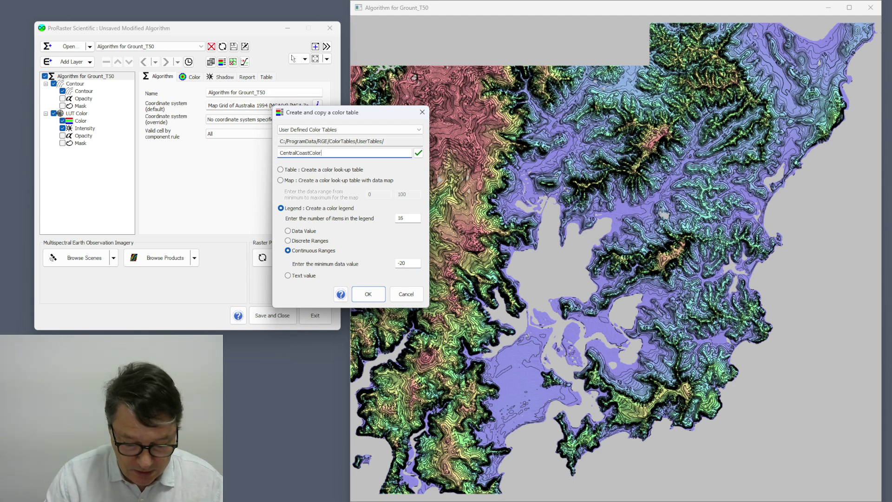
pyautogui.write('Map')
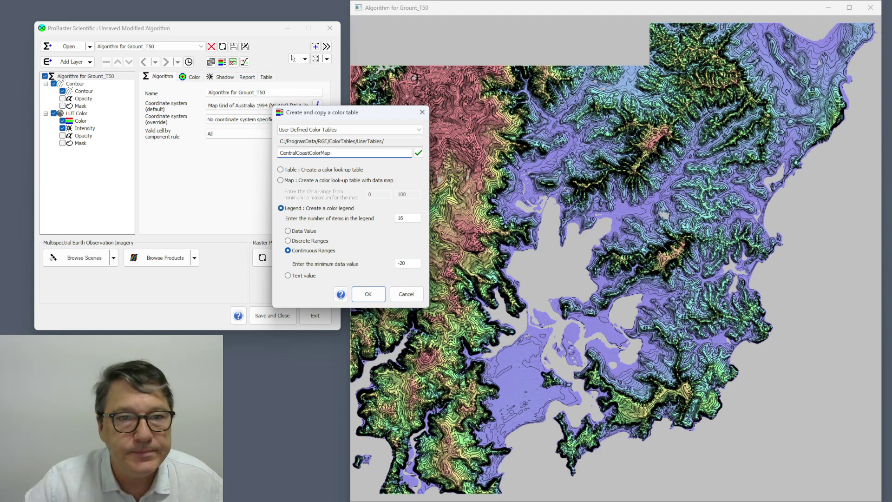
pyautogui.click(369, 294)
# Step: Open CentralCoastColorMap and set range maxima 0, 20, 40, 60, 80, 100, 120 for rows 0–6
pyautogui.click(322, 257)
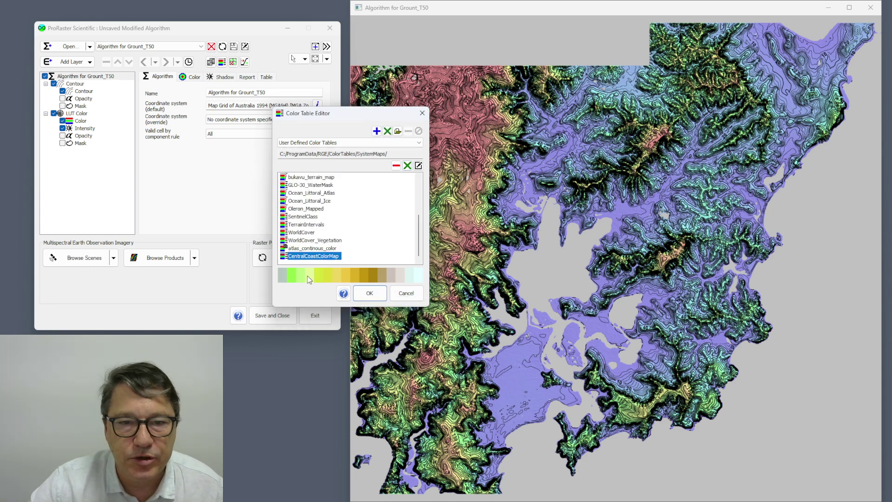
pyautogui.doubleClick(317, 255)
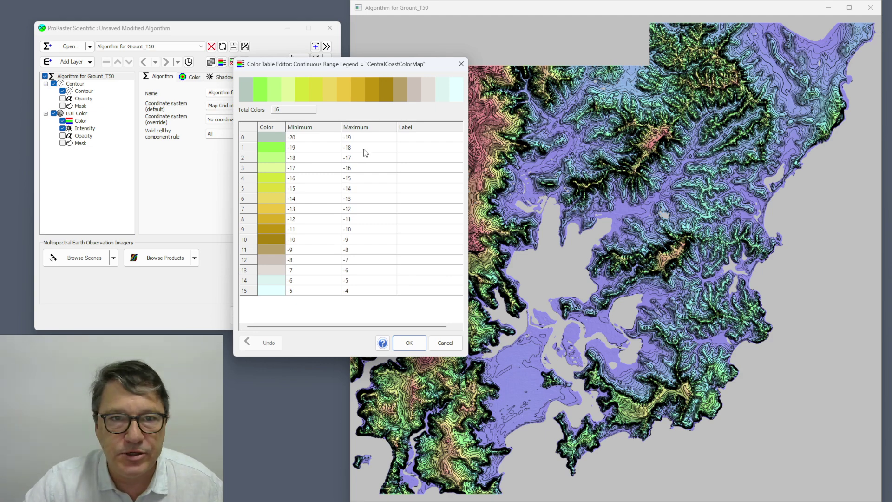
pyautogui.click(369, 139)
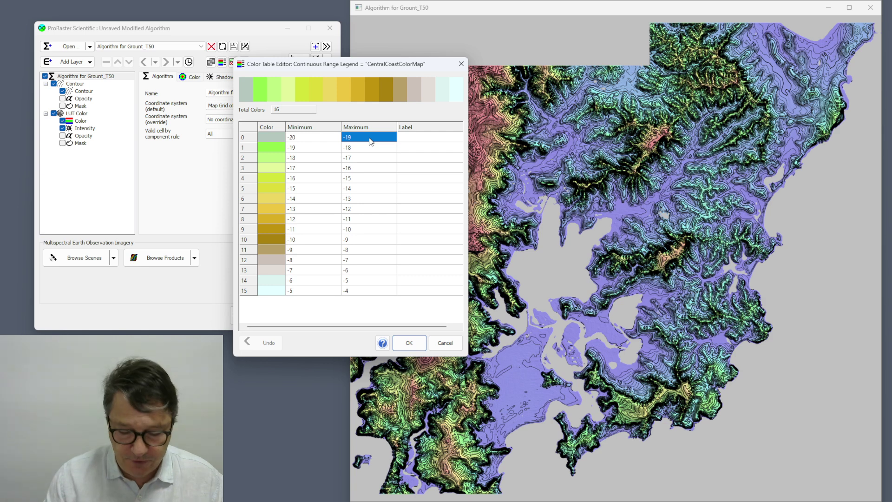
pyautogui.write('0')
pyautogui.press('Return')
pyautogui.press('Down')
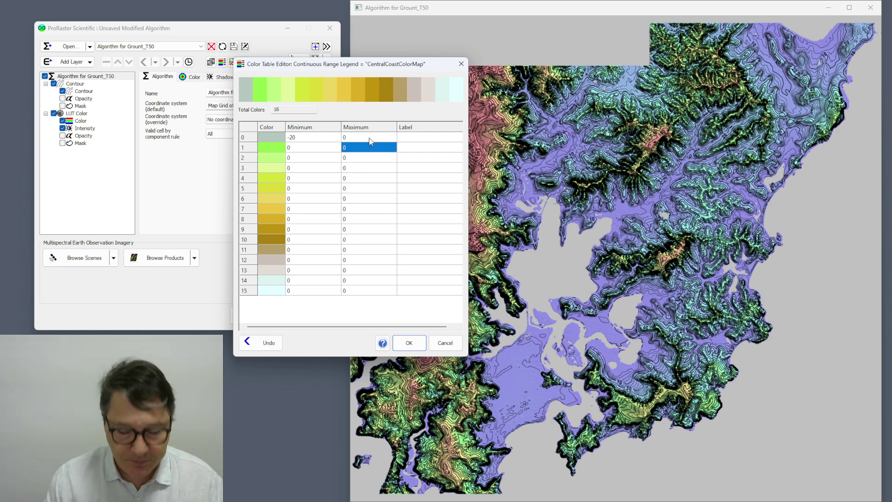
pyautogui.write('20')
pyautogui.press('Return')
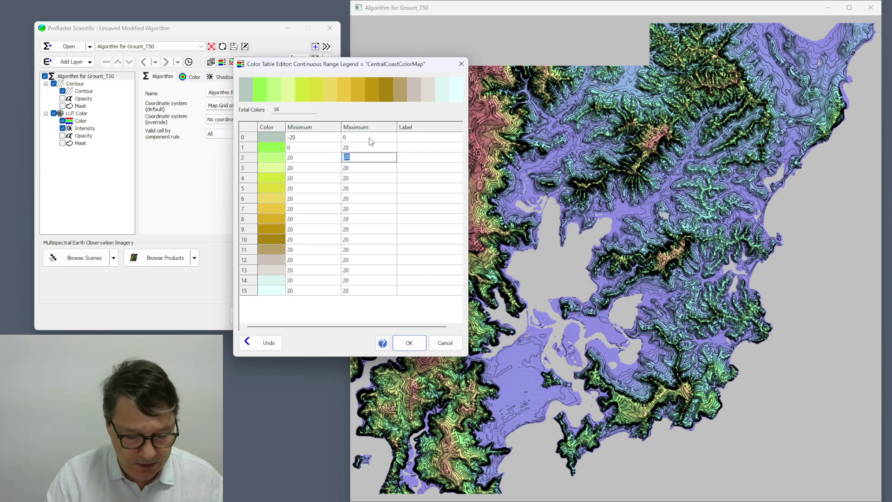
pyautogui.write('4')
pyautogui.press('Return')
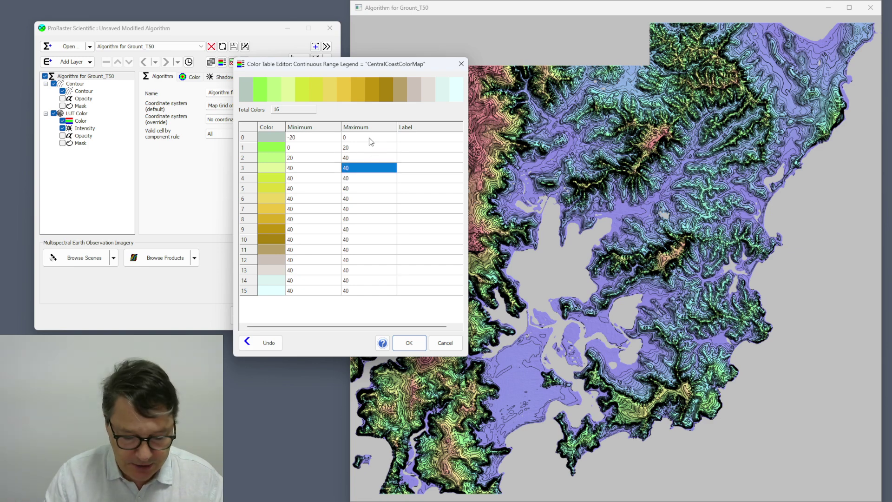
pyautogui.write('60')
pyautogui.press('Return')
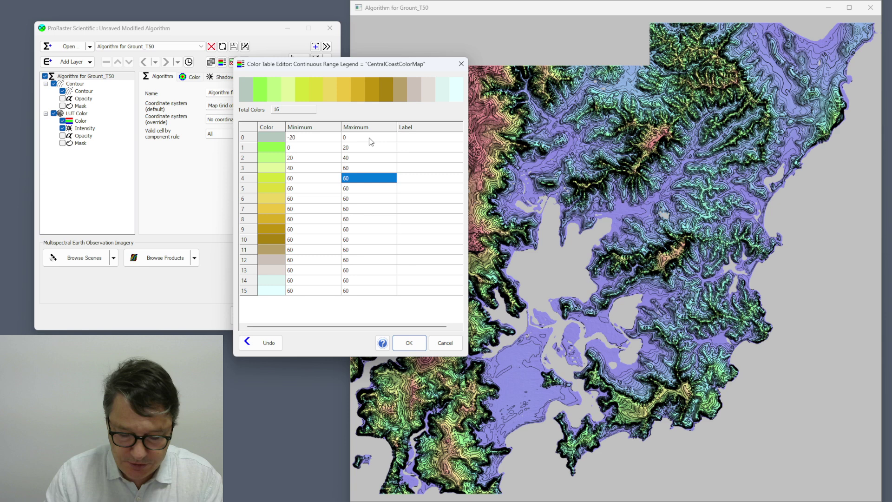
pyautogui.write('80')
pyautogui.press('Return')
pyautogui.write('100')
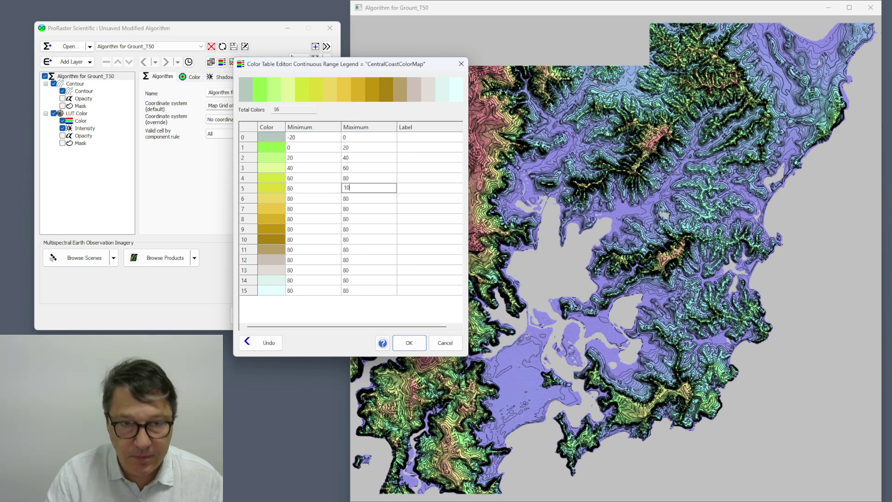
pyautogui.press('Return')
pyautogui.write('120')
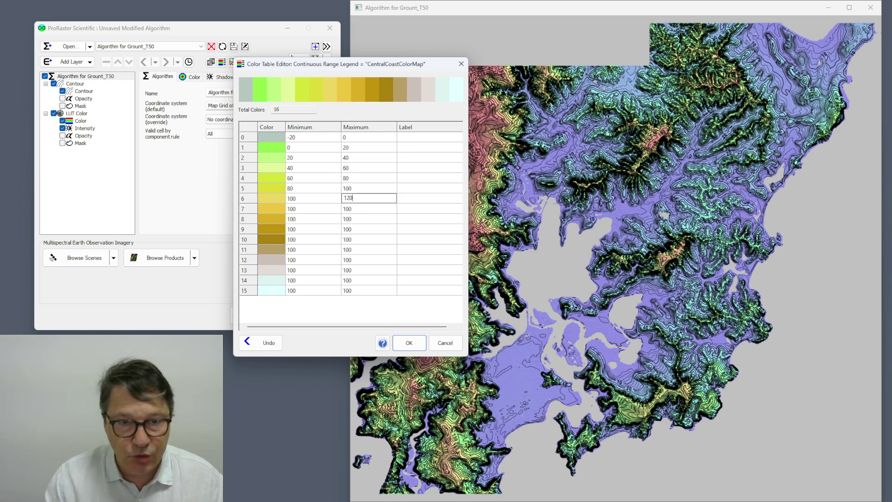
pyautogui.press('Return')
# Step: Set the remaining range maxima 140 through 300 in 20 m steps and save the ranges
pyautogui.write('140')
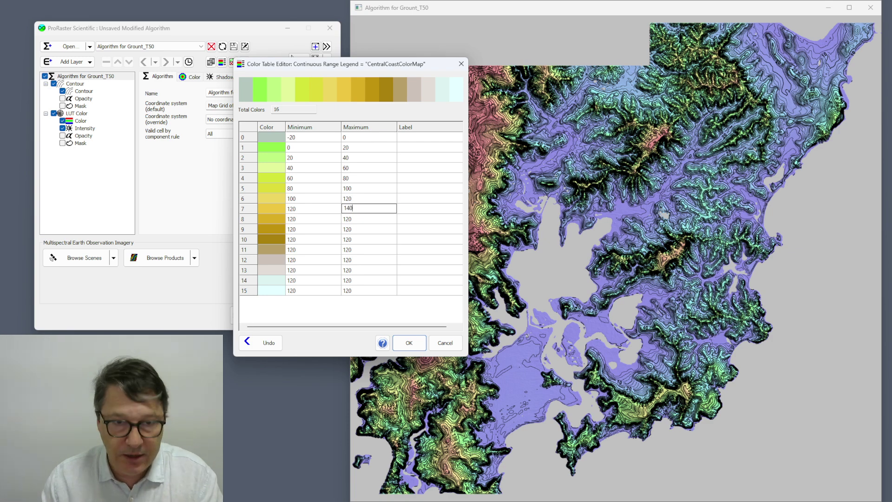
pyautogui.press('Return')
pyautogui.write('160')
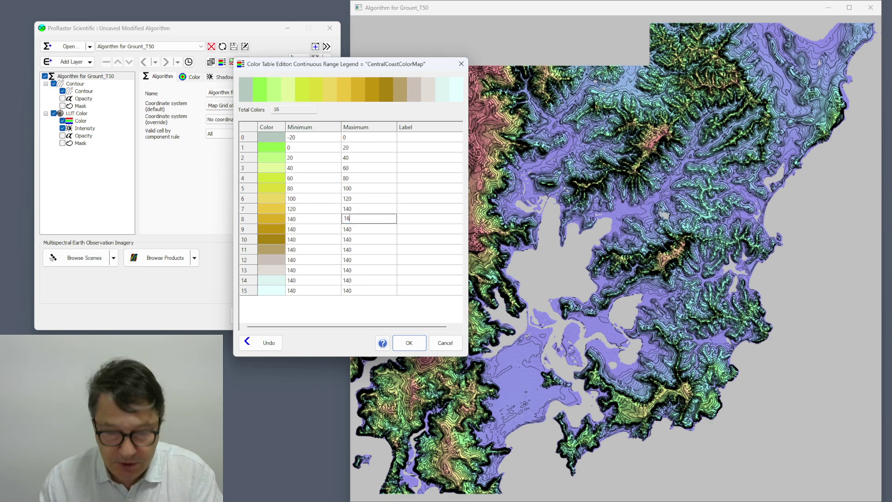
pyautogui.press('Return')
pyautogui.write('180')
pyautogui.press('Return')
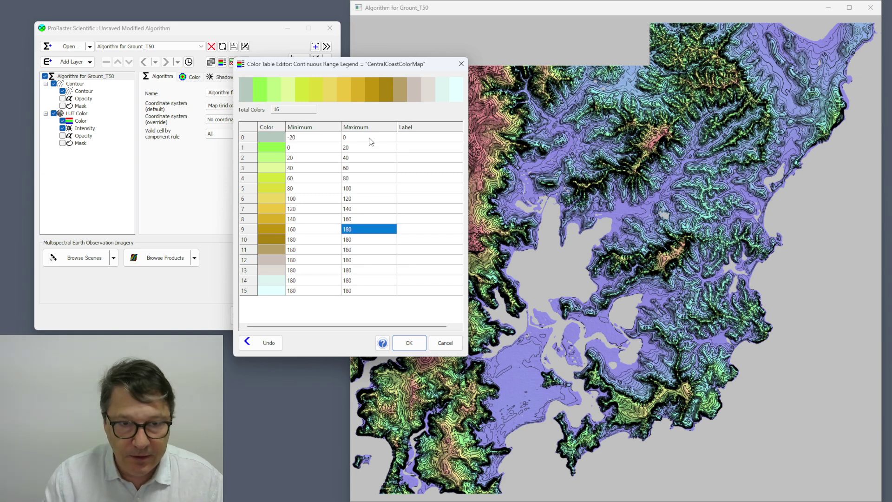
pyautogui.write('200')
pyautogui.press('Return')
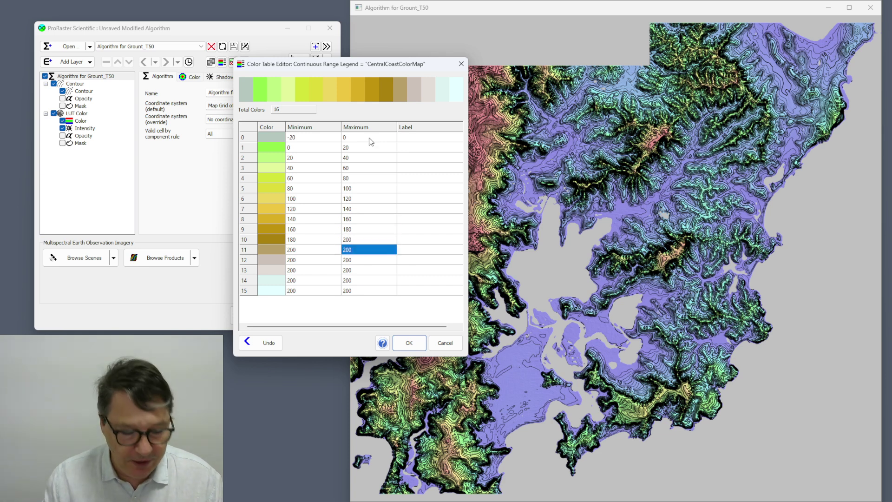
pyautogui.write('220')
pyautogui.press('Return')
pyautogui.write('240')
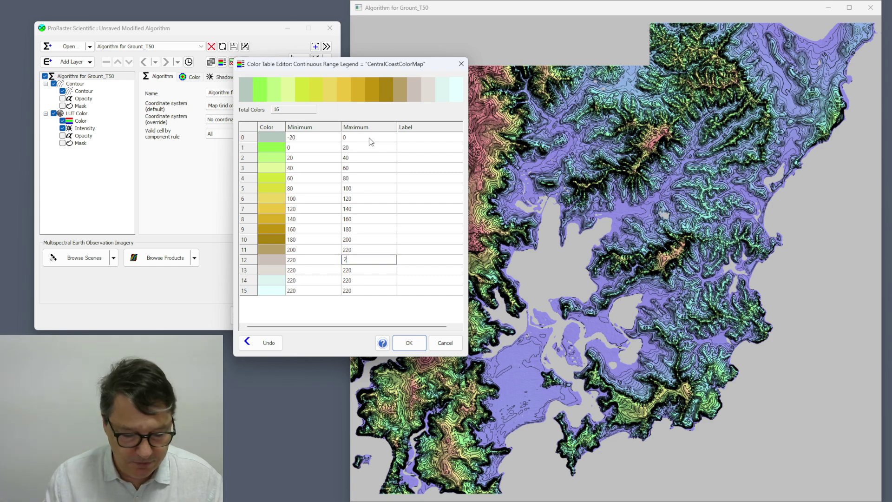
pyautogui.press('Return')
pyautogui.press('Return')
pyautogui.write('260')
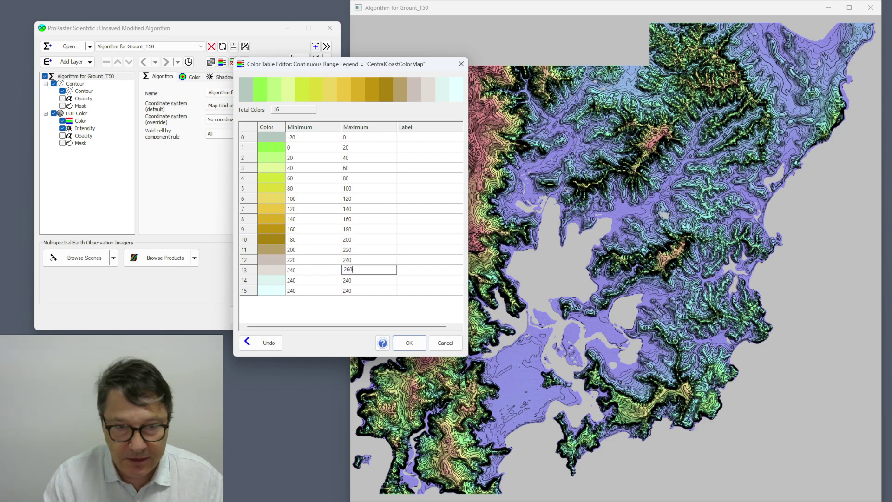
pyautogui.press('Return')
pyautogui.write('280')
pyautogui.press('Return')
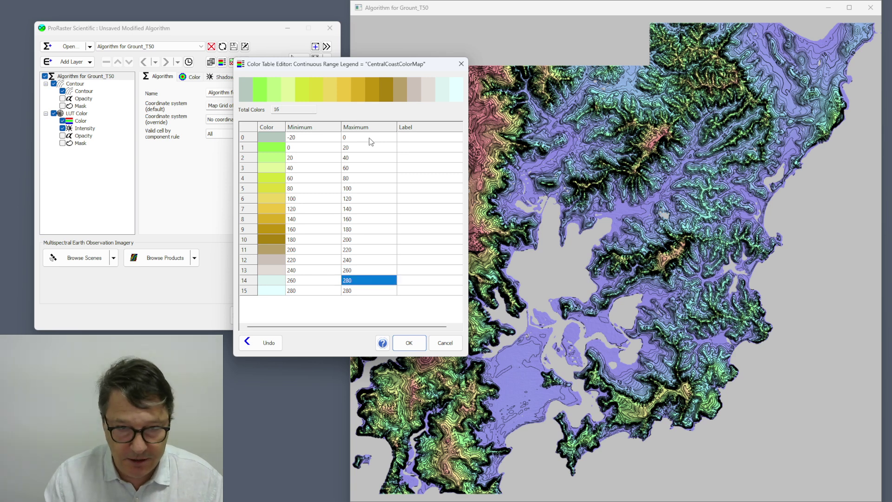
pyautogui.press('Return')
pyautogui.write('300')
pyautogui.press('Return')
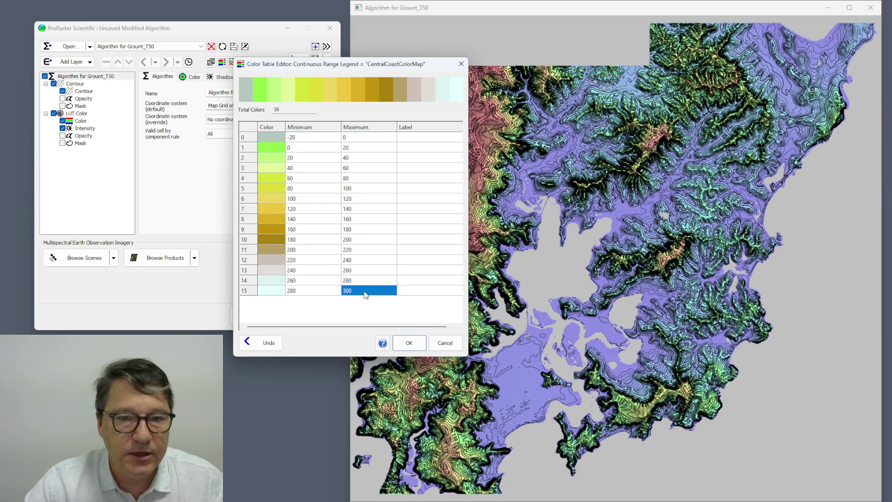
pyautogui.click(408, 343)
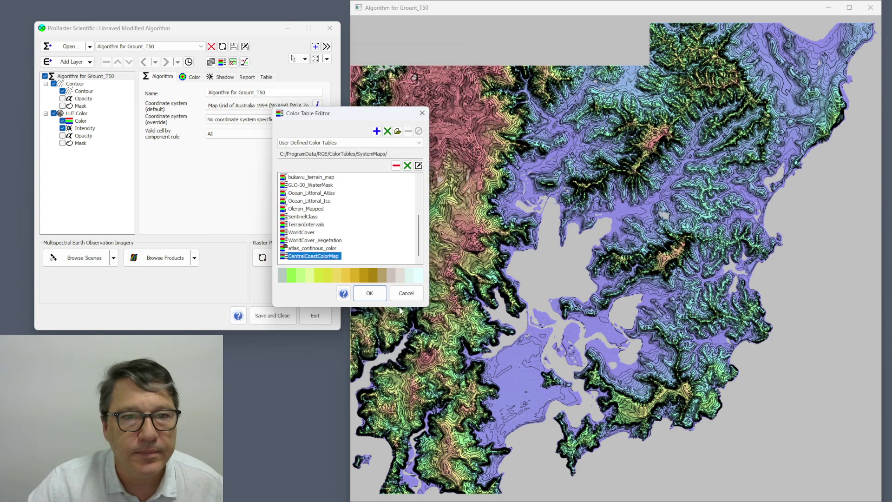
# Step: Close the colour table editor and set the LUT Color layer's colour table to CentralCoastColorMap
pyautogui.click(377, 293)
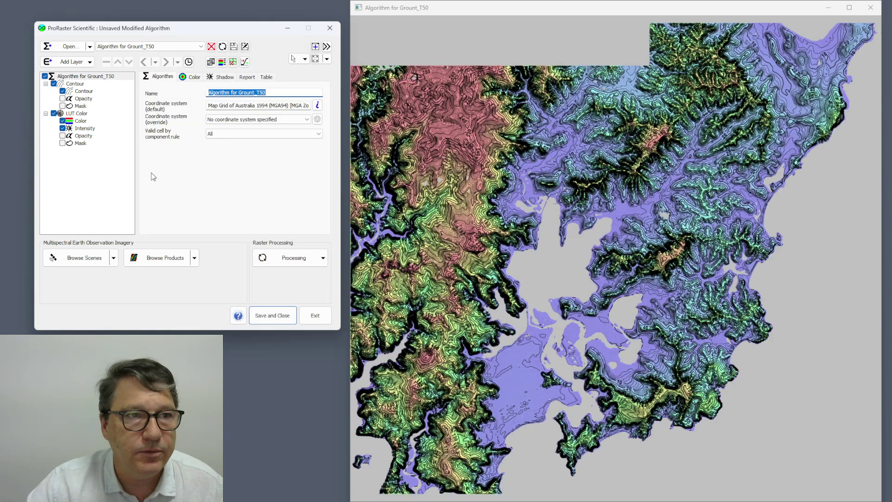
pyautogui.click(80, 120)
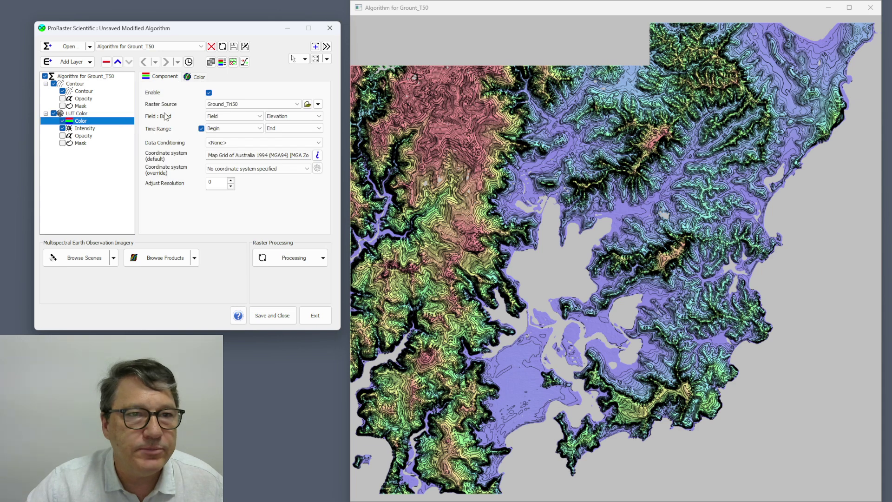
pyautogui.click(199, 77)
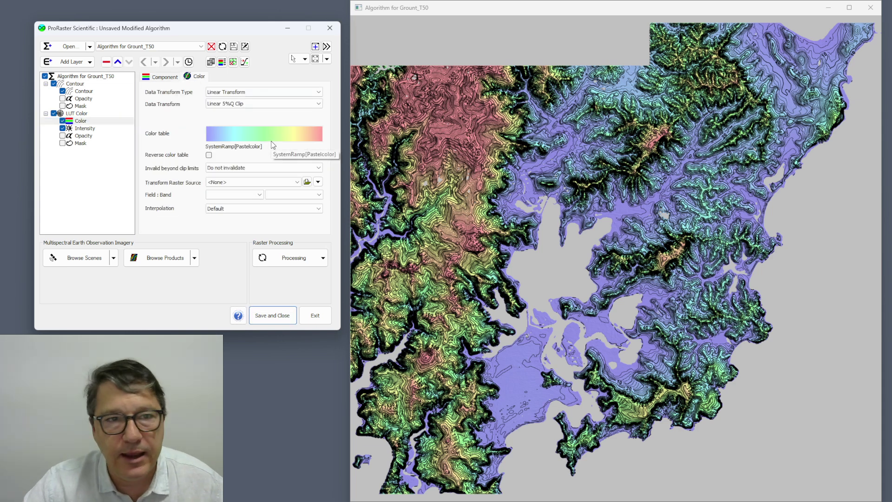
pyautogui.click(259, 131)
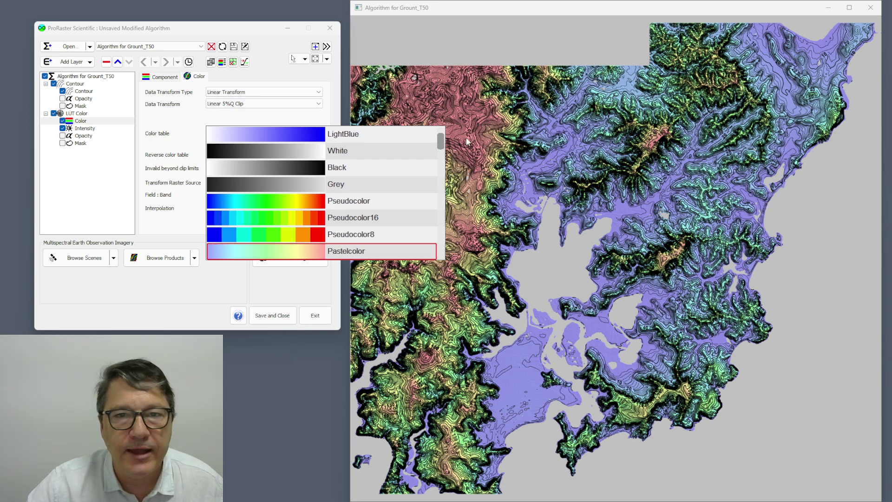
pyautogui.moveTo(442, 145); pyautogui.dragTo(442, 133)
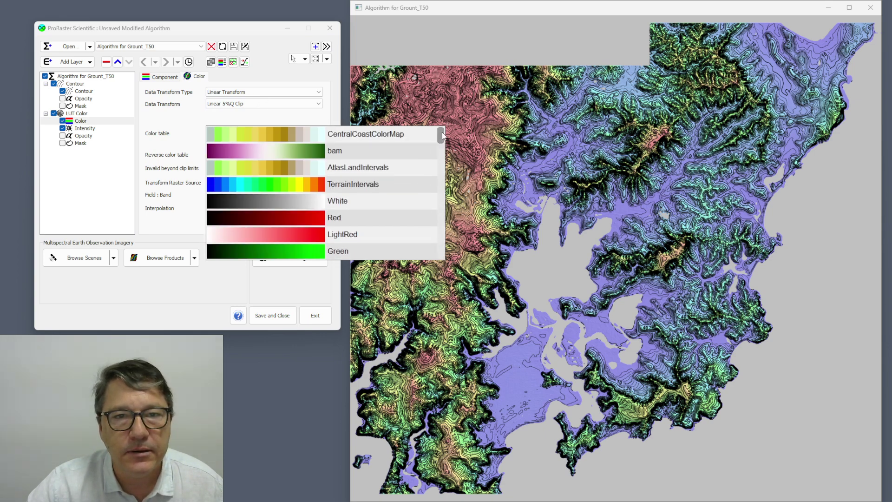
pyautogui.click(269, 131)
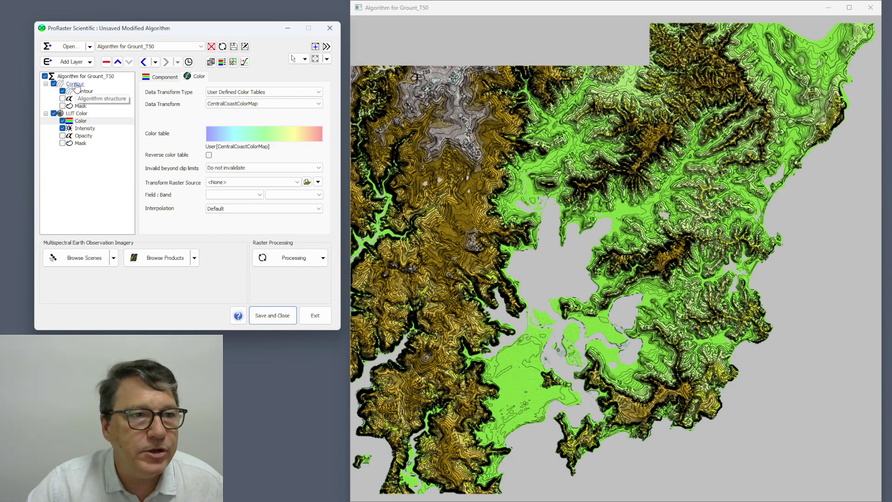
# Step: Turn off Automatic Contour Spacing, with spacing 20 and major contour step 1
pyautogui.click(75, 85)
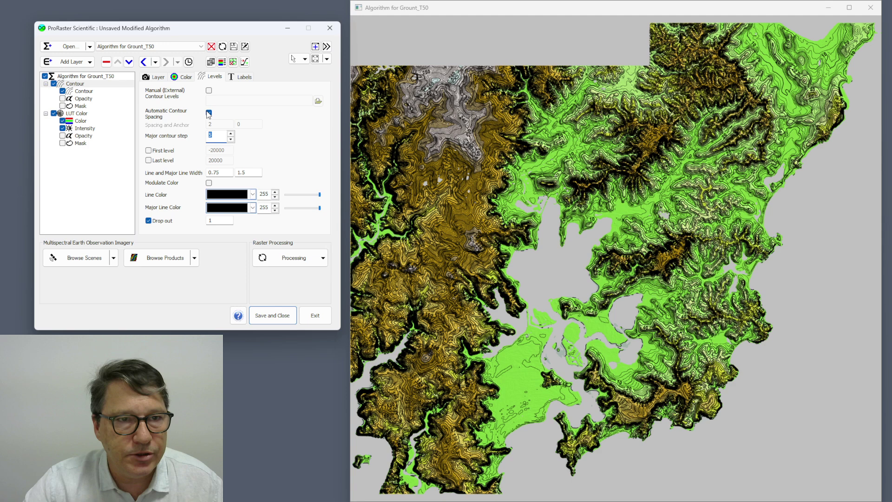
pyautogui.click(209, 113)
pyautogui.click(209, 113)
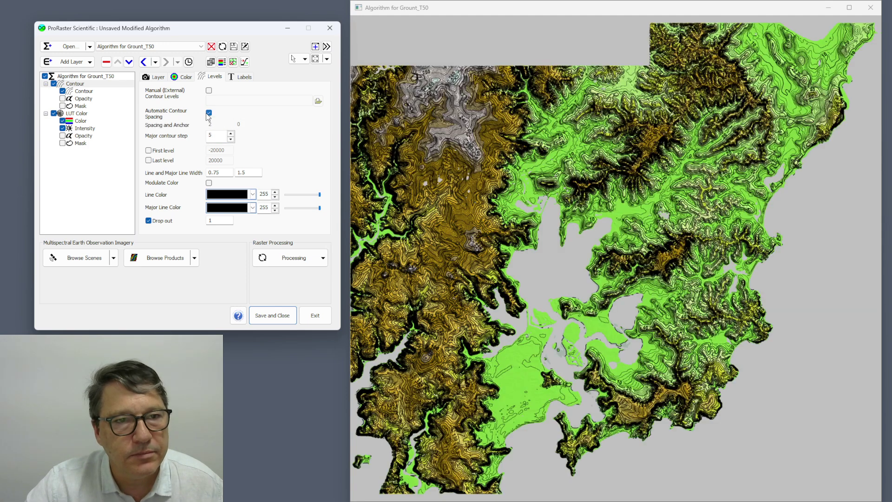
pyautogui.click(209, 113)
pyautogui.click(209, 113)
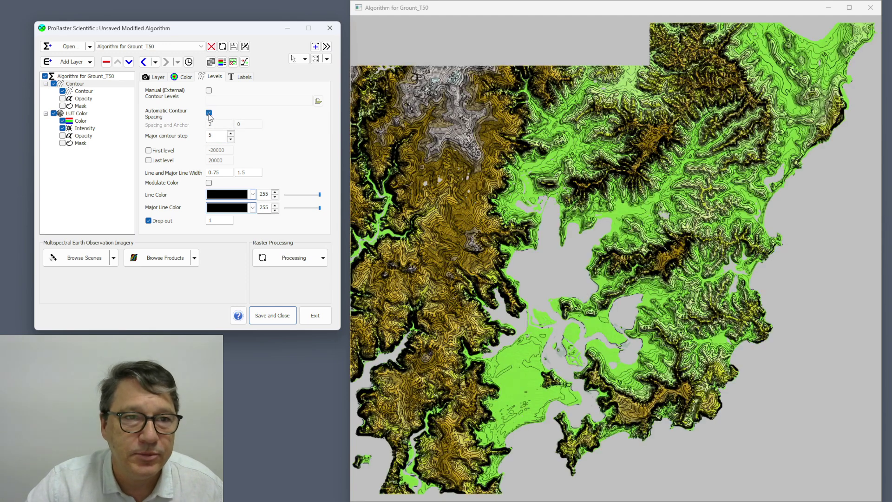
pyautogui.click(209, 113)
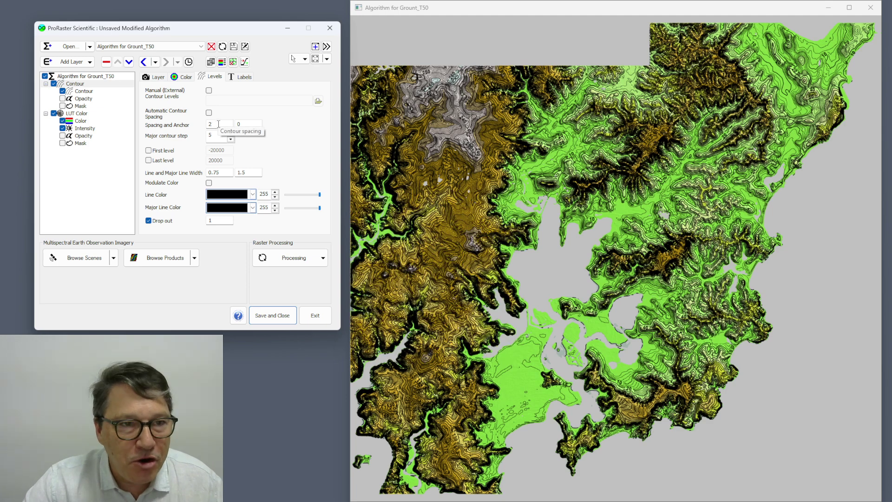
pyautogui.click(218, 124)
pyautogui.write('0')
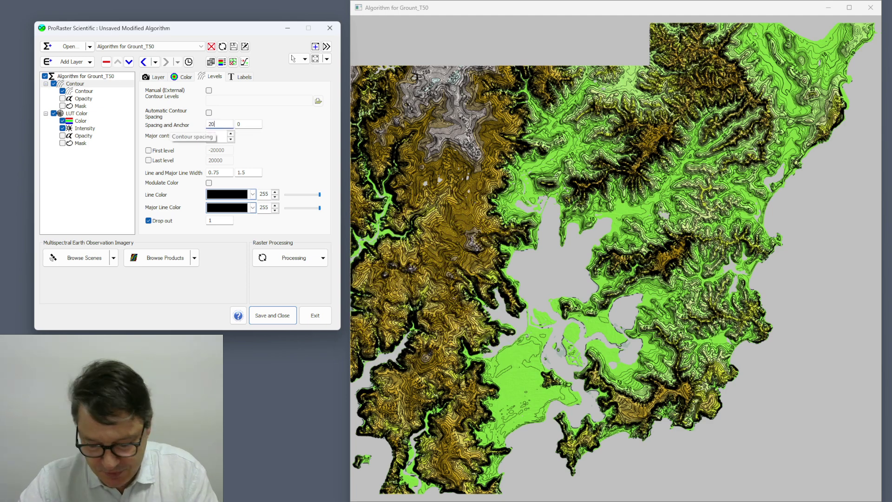
pyautogui.press('Return')
pyautogui.press('Tab')
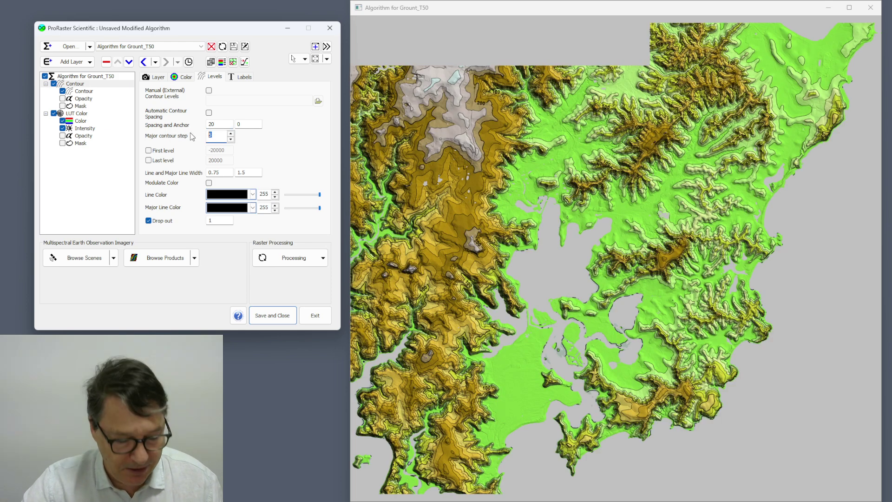
pyautogui.write('1')
pyautogui.press('Return')
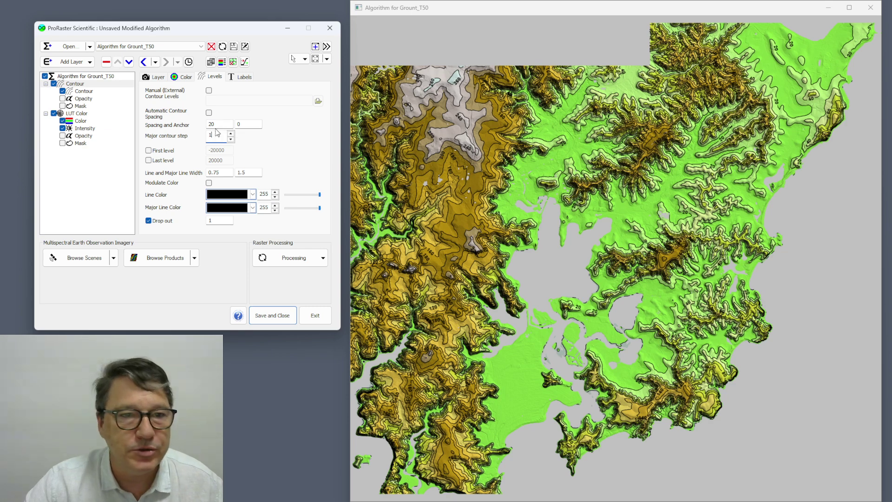
pyautogui.click(249, 173)
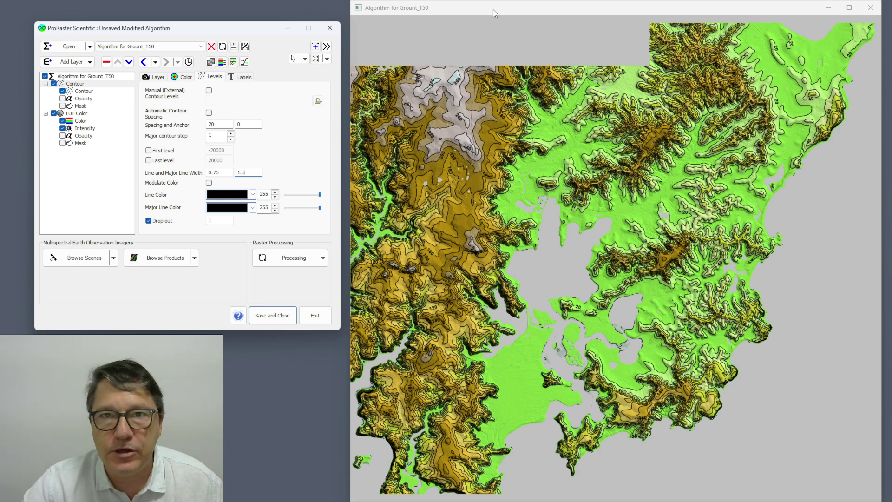
# Step: Maximise the map window and zoom in on a small hill to inspect its 20 m colour bands
pyautogui.moveTo(492, 9); pyautogui.dragTo(491, 49)
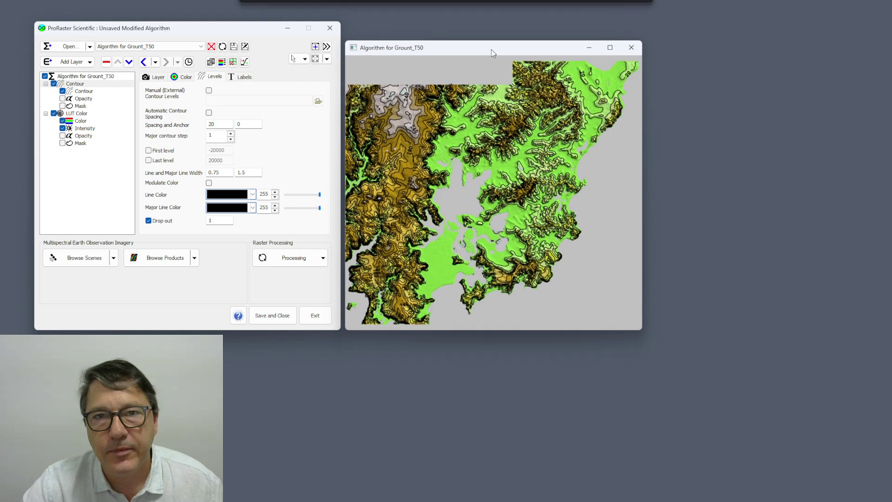
pyautogui.doubleClick(495, 52)
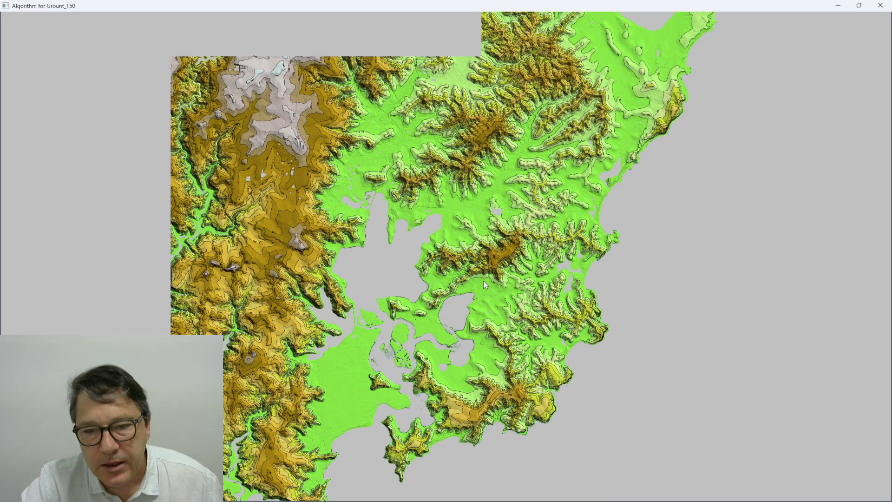
pyautogui.scroll(5, 483, 281)
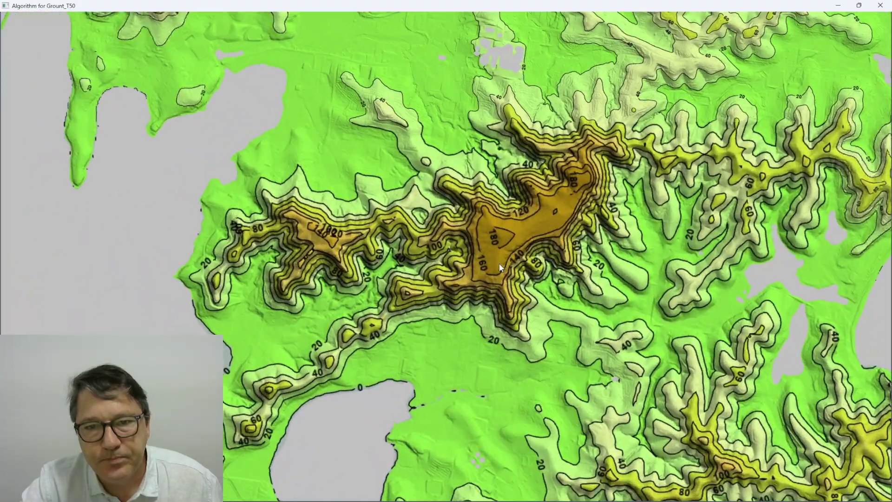
pyautogui.scroll(3, 499, 267)
pyautogui.moveTo(490, 273); pyautogui.dragTo(536, 279)
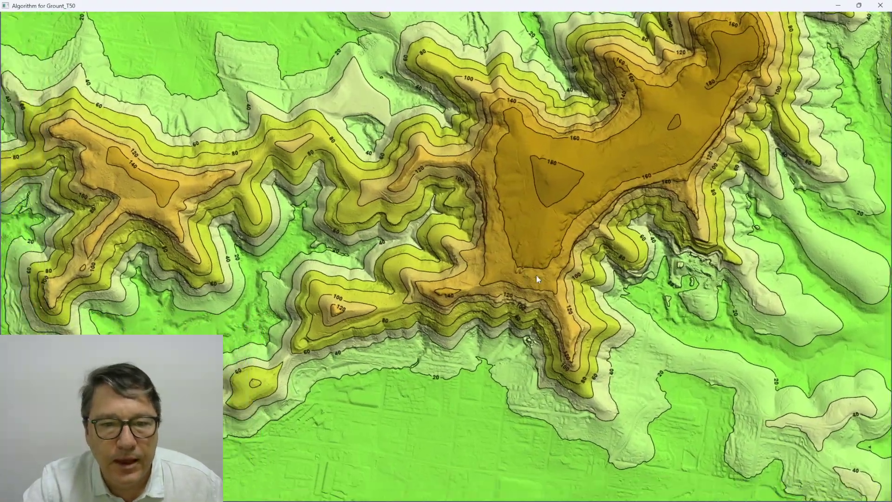
pyautogui.scroll(5, 495, 247)
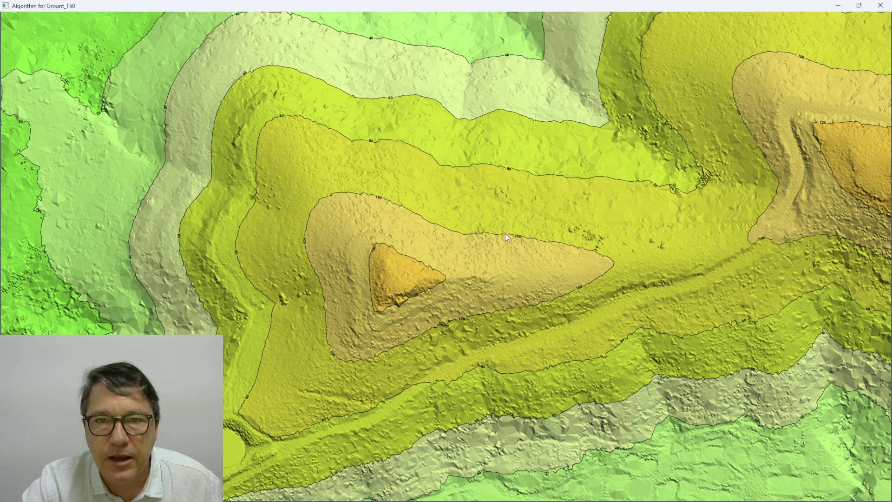
pyautogui.moveTo(355, 339); pyautogui.dragTo(544, 166)
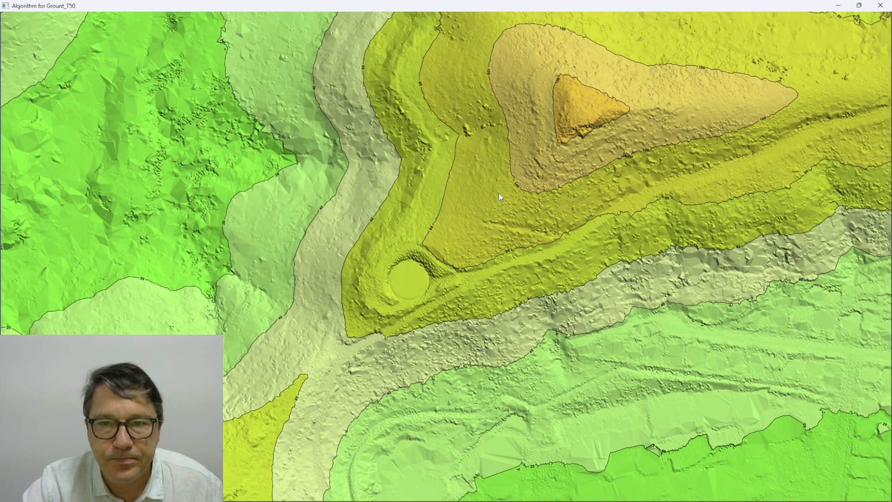
pyautogui.moveTo(498, 193); pyautogui.dragTo(416, 299)
pyautogui.rightClick(457, 191)
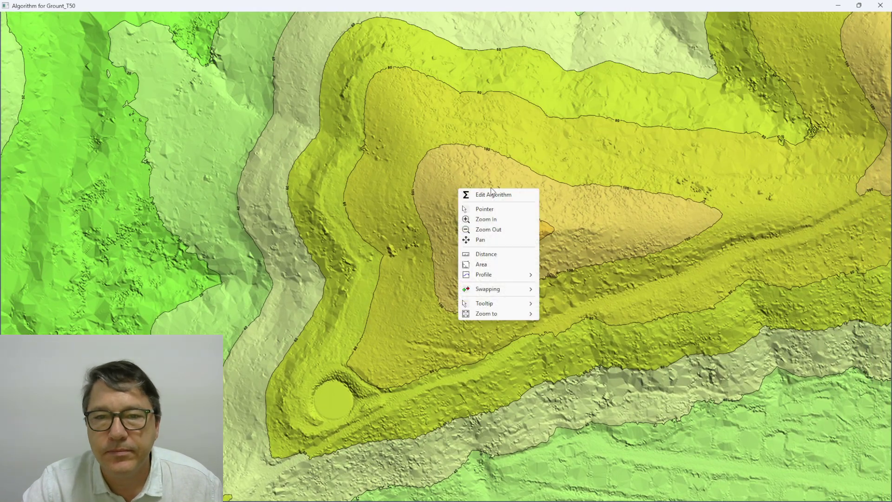
# Step: Reopen Edit Algorithm from the map's context menu and select the Contour component
pyautogui.click(492, 195)
pyautogui.moveTo(195, 32); pyautogui.dragTo(207, 70)
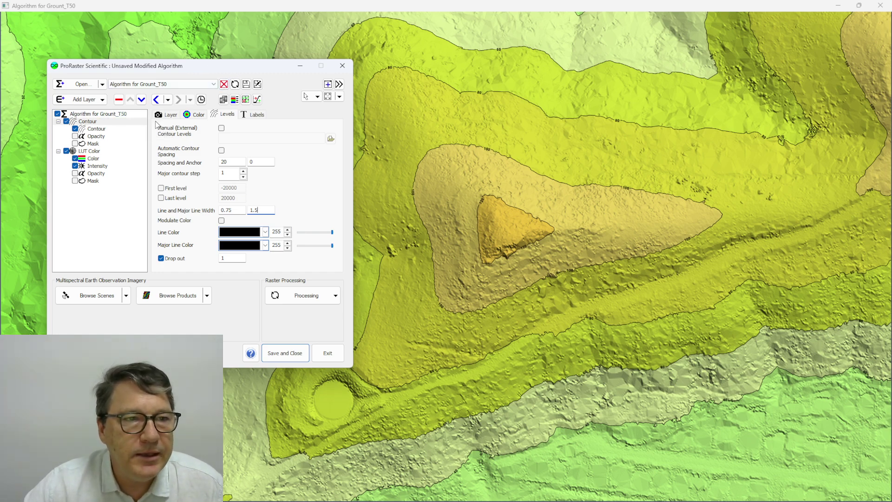
pyautogui.click(97, 129)
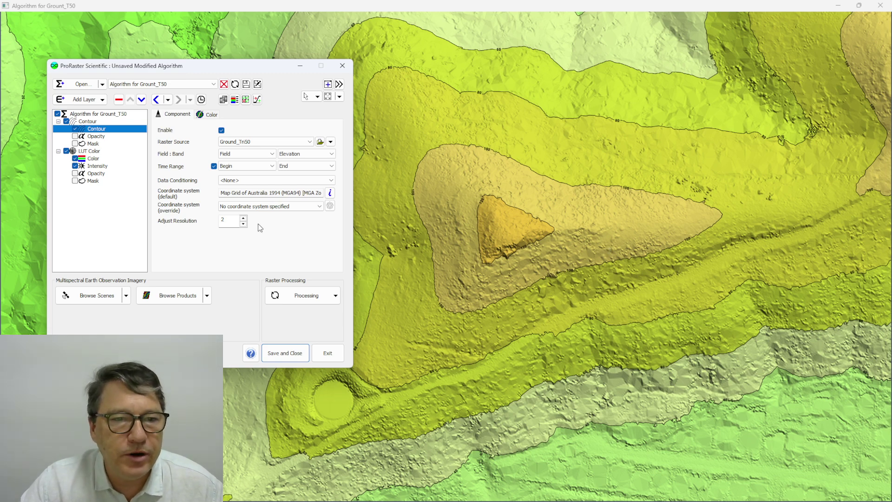
# Step: Set the contour Adjust Resolution to 0 and bring the full-screen map back to the front
pyautogui.click(243, 218)
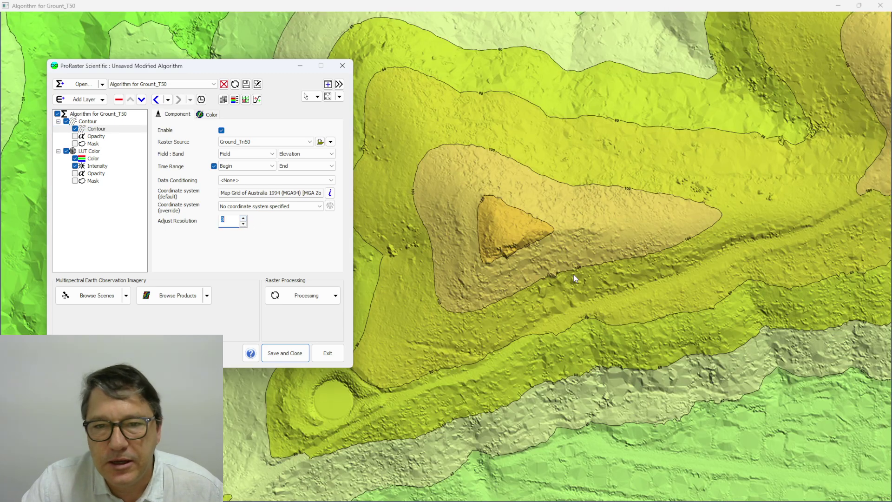
pyautogui.scroll(1, 505, 201)
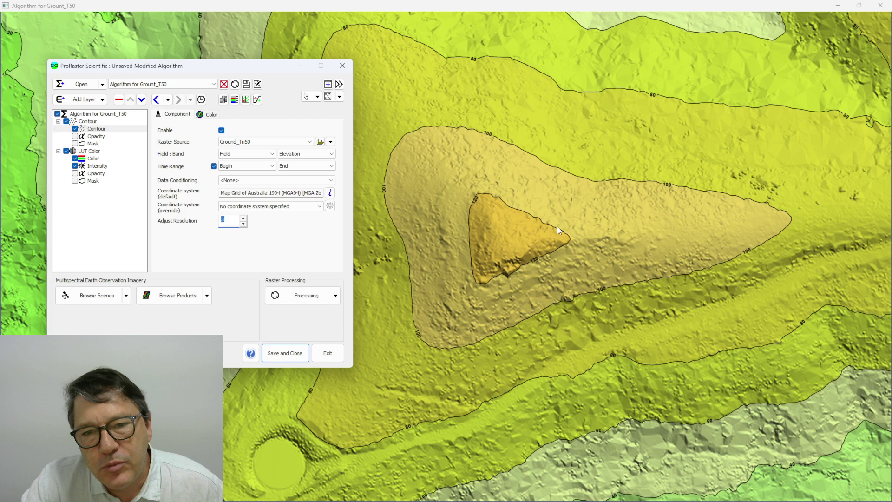
pyautogui.click(243, 224)
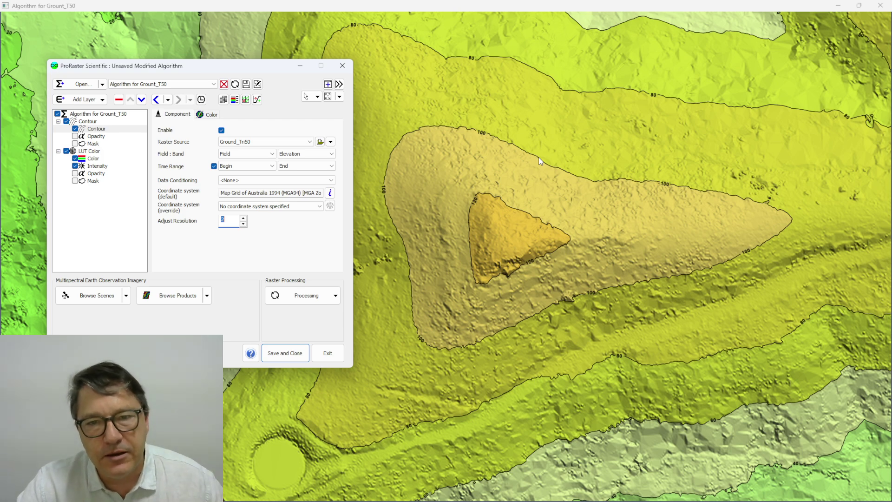
pyautogui.click(243, 224)
pyautogui.click(243, 224)
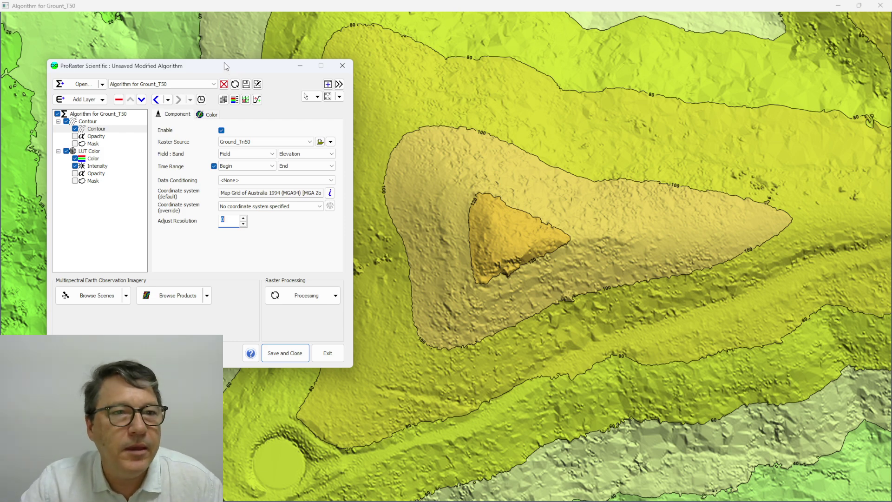
pyautogui.rightClick(500, 240)
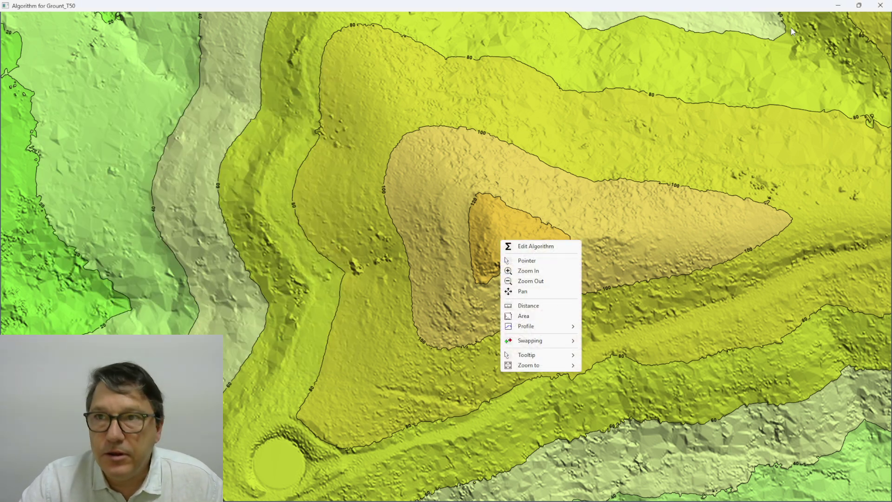
pyautogui.press('Escape')
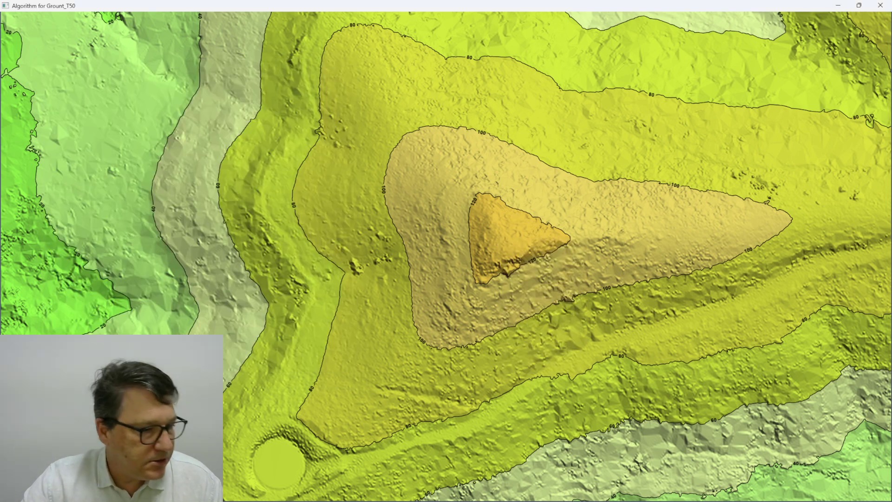